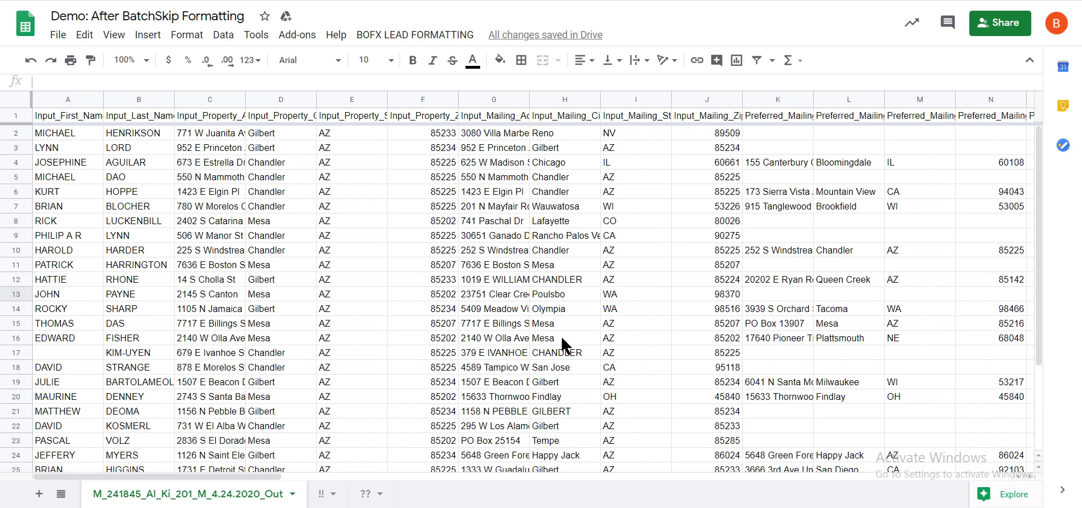
Step: Examine the lead rows and the phone number, type and score columns, starting with the Phone0 and Phone1 groups
{"action": "scroll", "coordinate": [552, 351], "scroll_direction": "down", "scroll_amount": 3}
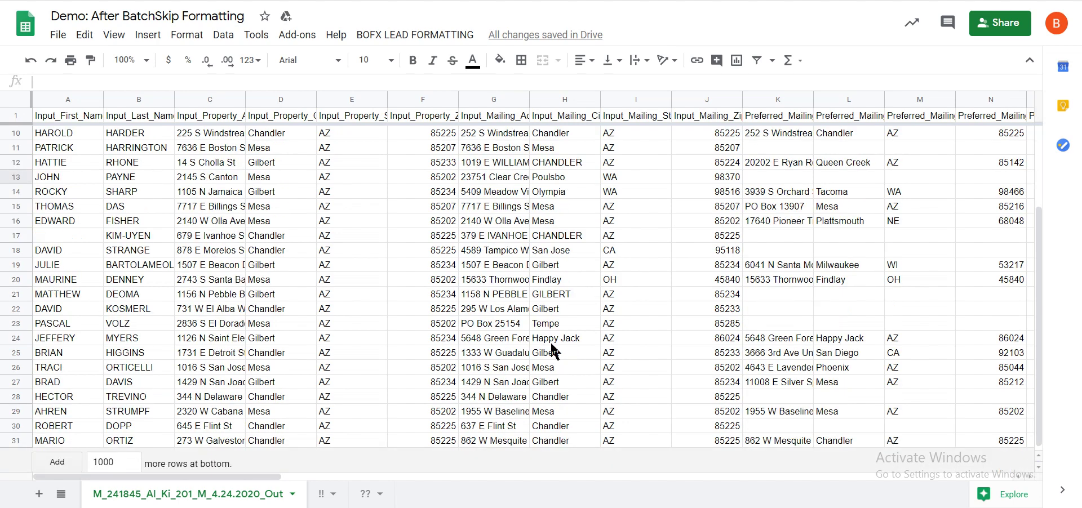
{"action": "scroll", "coordinate": [553, 350], "scroll_direction": "up", "scroll_amount": 3}
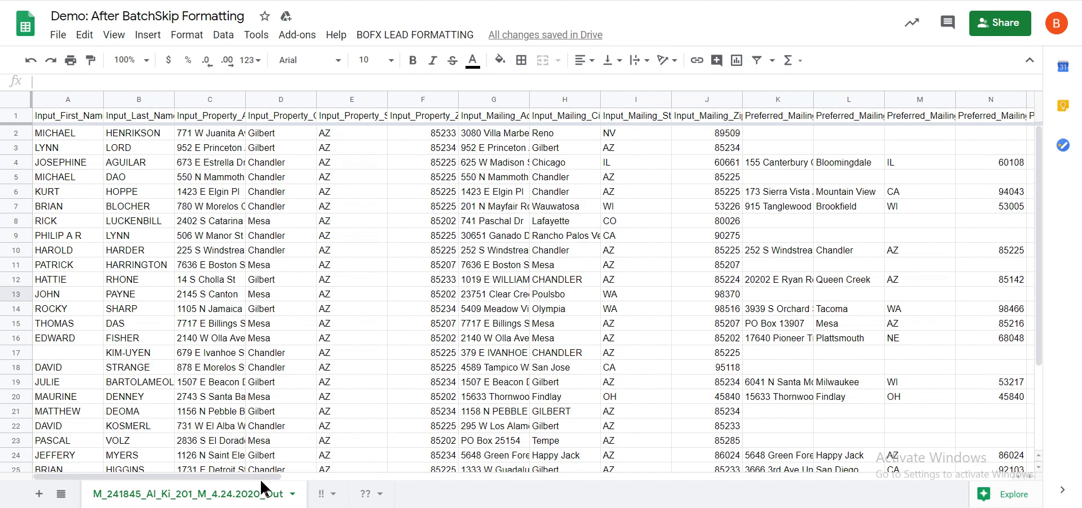
{"action": "left_click_drag", "start_coordinate": [252, 477], "coordinate": [486, 478]}
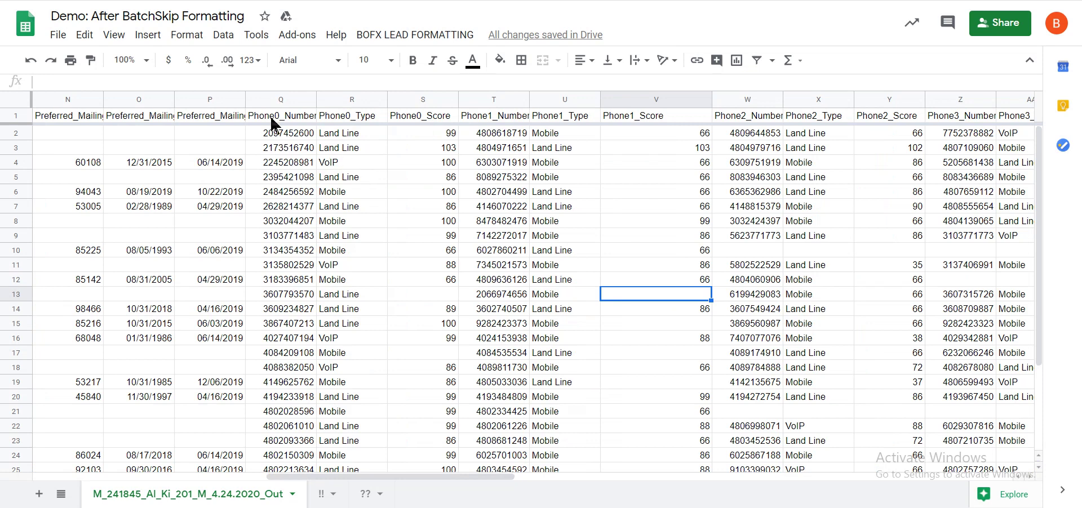
{"action": "left_click", "coordinate": [428, 99]}
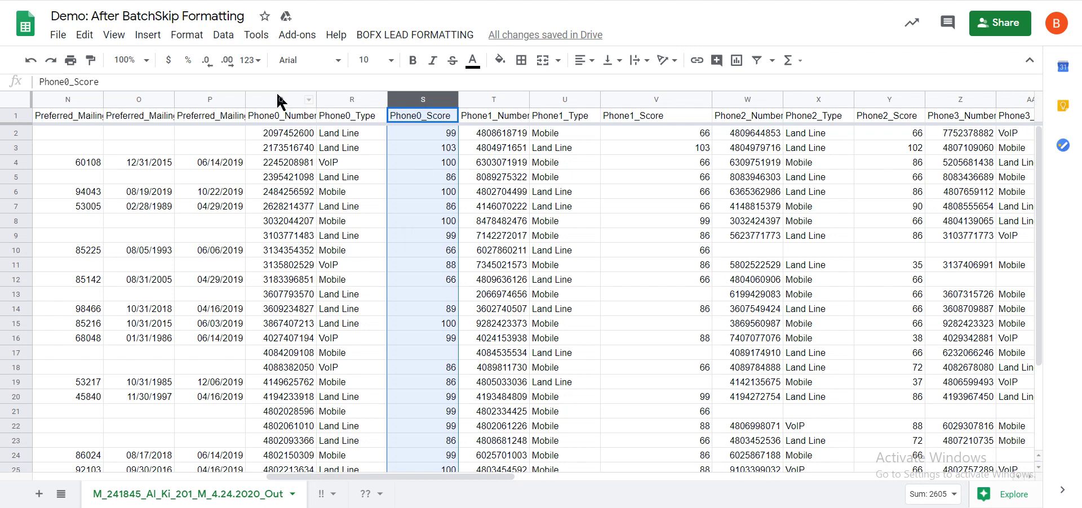
{"action": "left_click", "coordinate": [272, 120]}
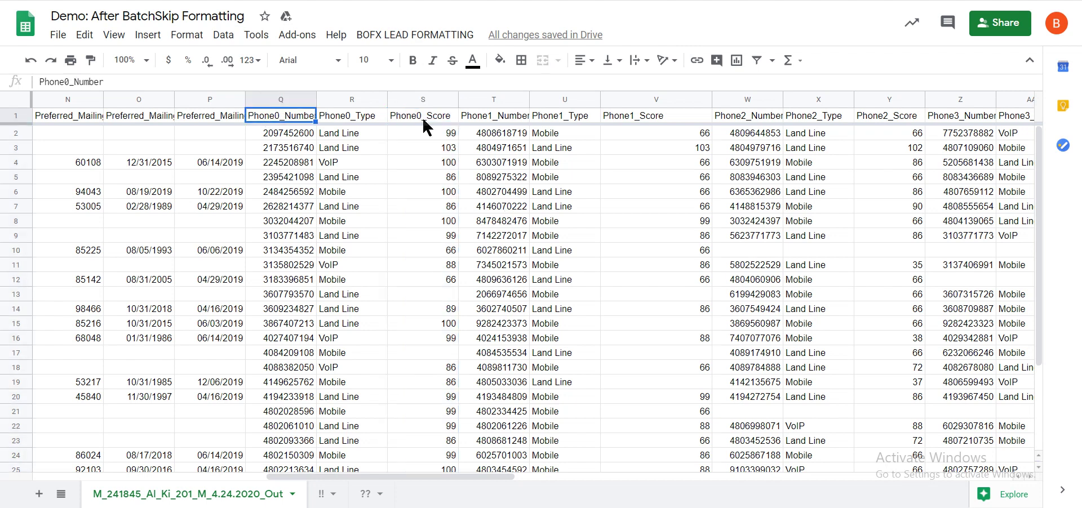
{"action": "left_click", "coordinate": [360, 115]}
{"action": "left_click", "coordinate": [394, 115]}
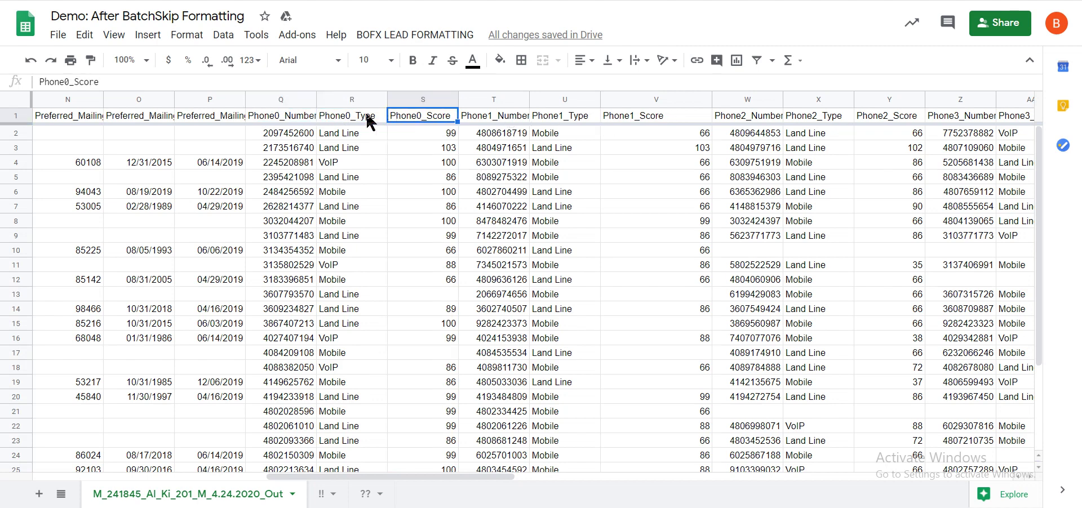
{"action": "left_click", "coordinate": [282, 101]}
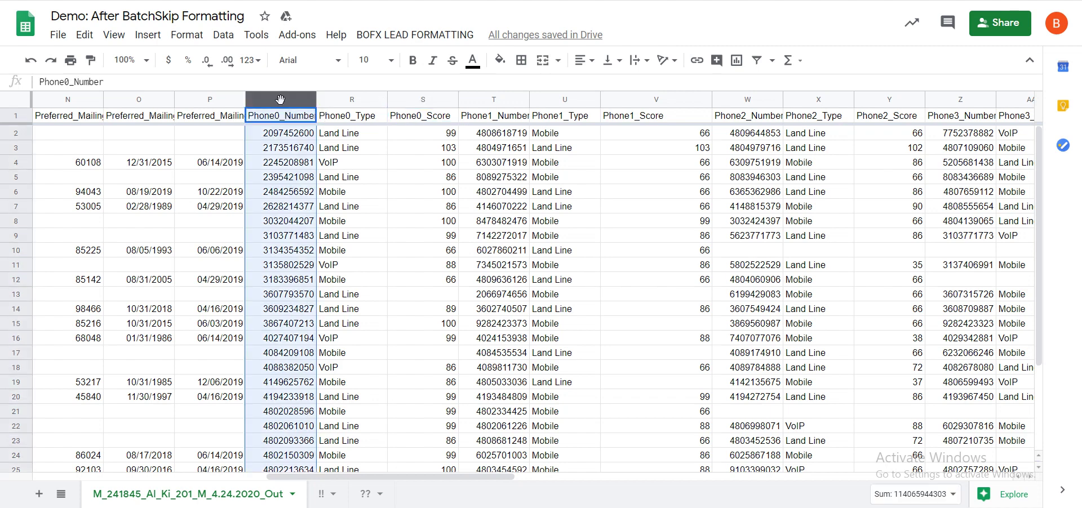
{"action": "left_click", "coordinate": [492, 102], "text": "ctrl"}
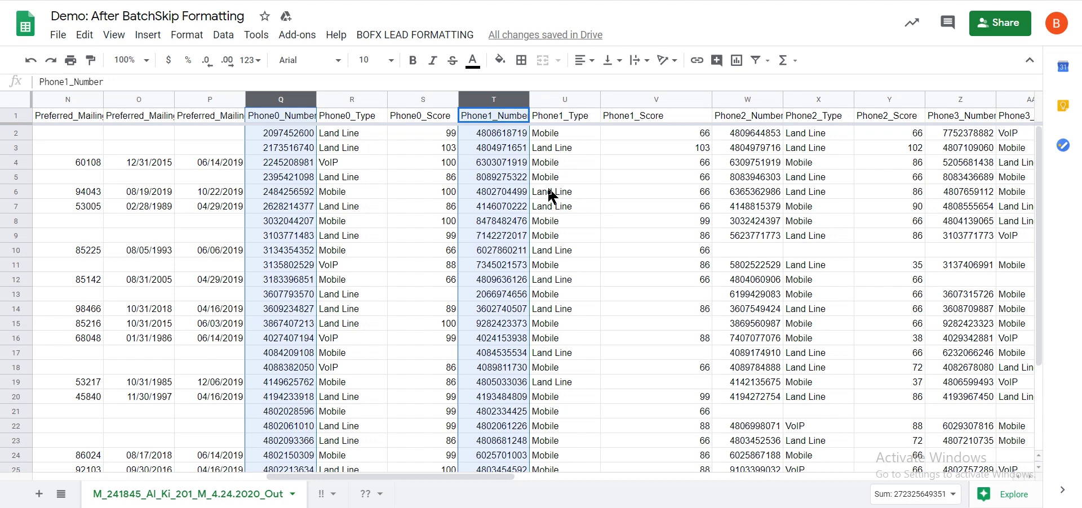
Step: Compare the line types in the Phone0_Type and Phone1_Type columns against the Phone0_Number column
{"action": "left_click", "coordinate": [339, 96]}
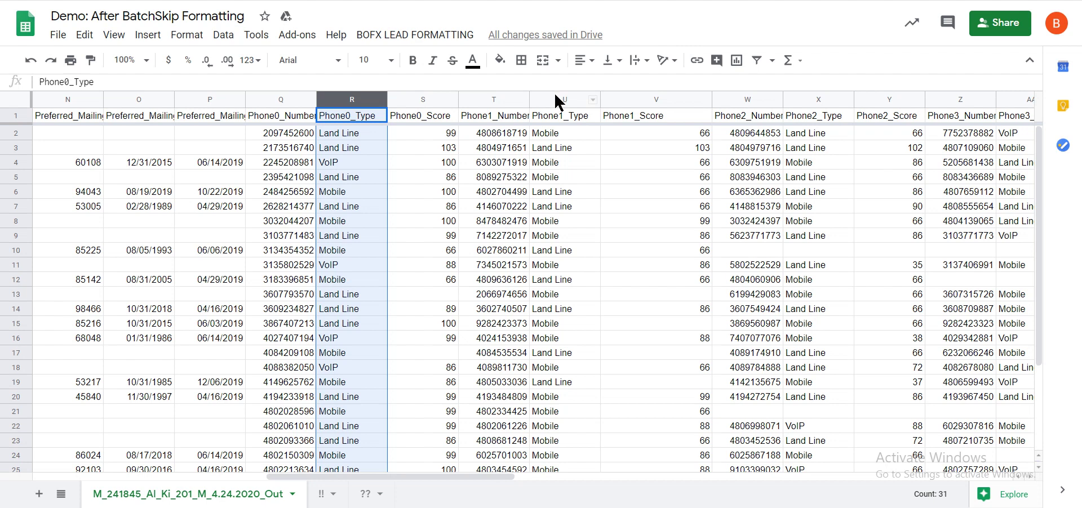
{"action": "left_click", "coordinate": [343, 135]}
{"action": "left_click", "coordinate": [334, 161]}
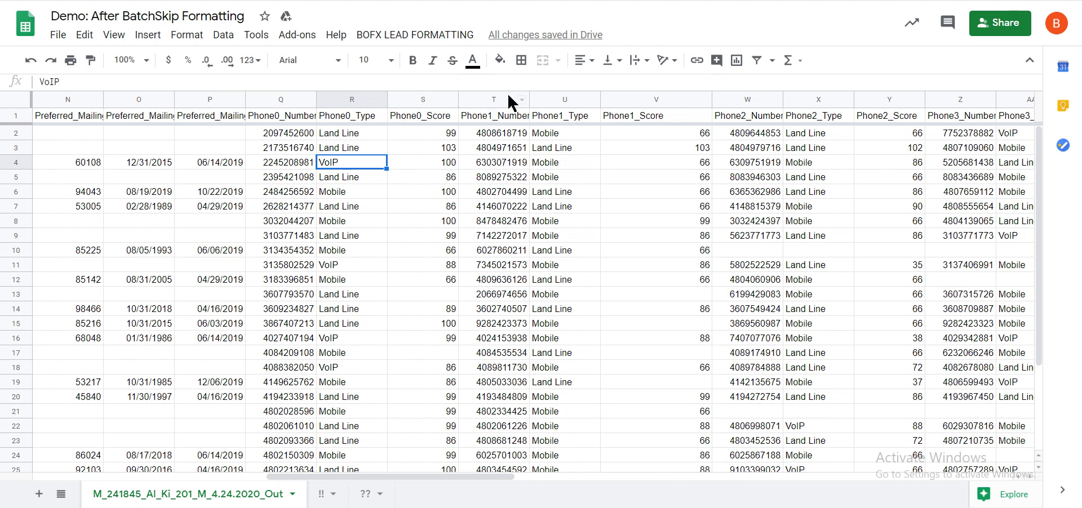
{"action": "left_click", "coordinate": [565, 101]}
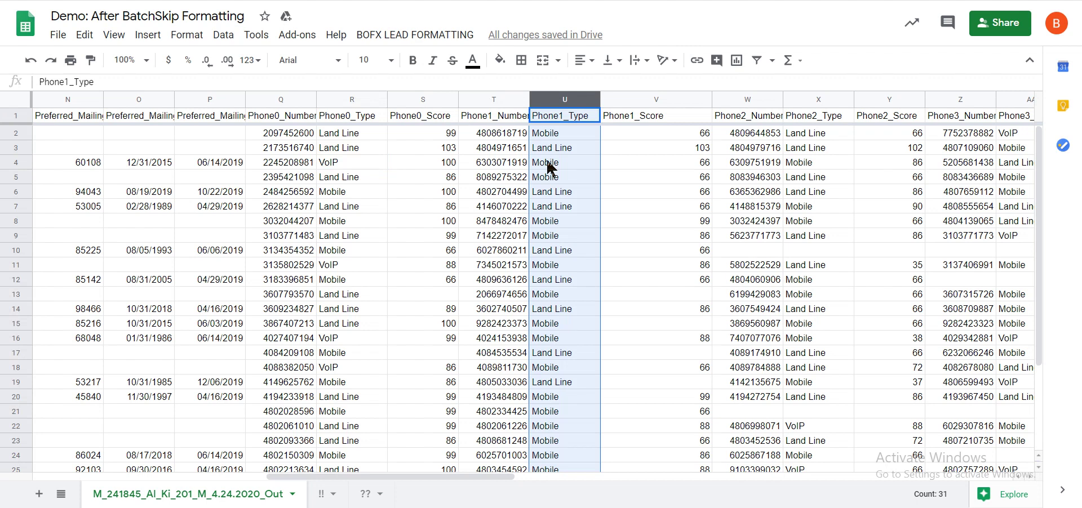
{"action": "left_click", "coordinate": [333, 94]}
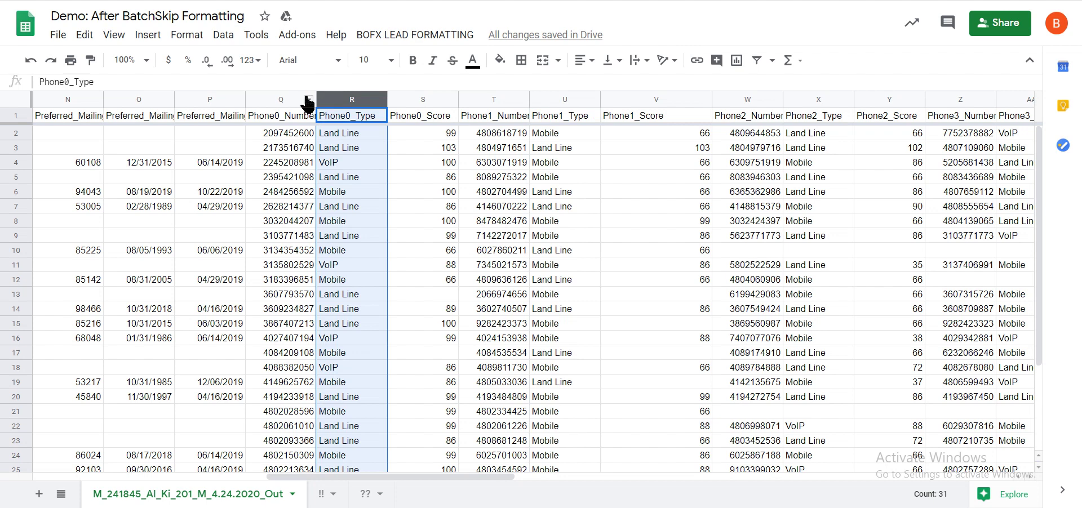
{"action": "left_click", "coordinate": [290, 97]}
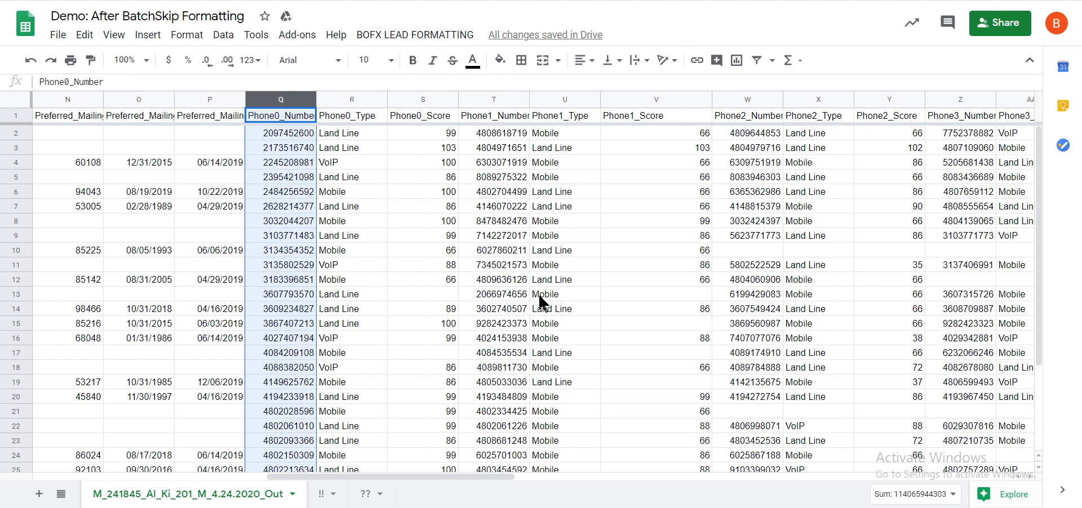
Step: Redo the green highlighting of the Mobile cells in the Phone0_Type and Phone1_Type columns
{"action": "left_click", "coordinate": [619, 220]}
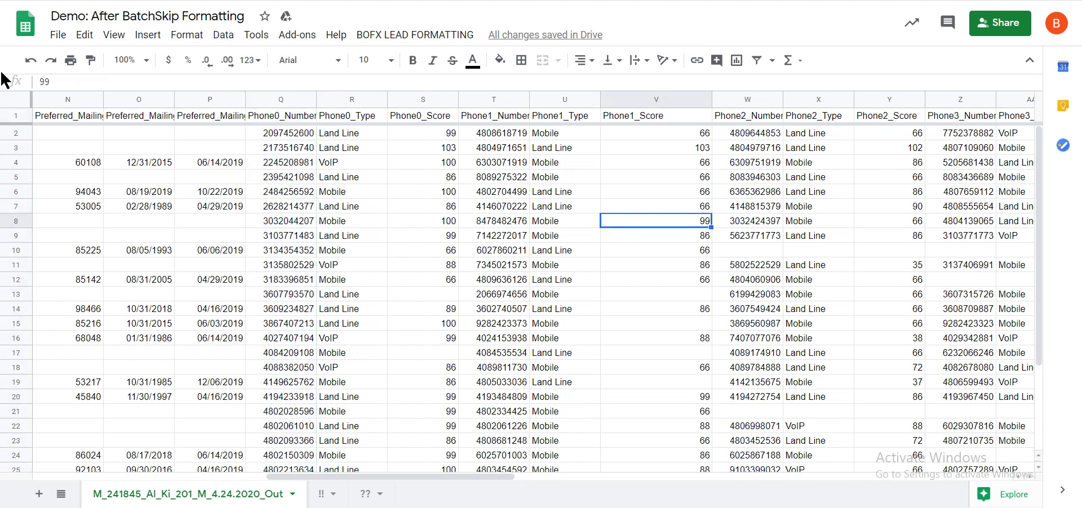
{"action": "left_click", "coordinate": [52, 60]}
{"action": "left_click", "coordinate": [51, 60]}
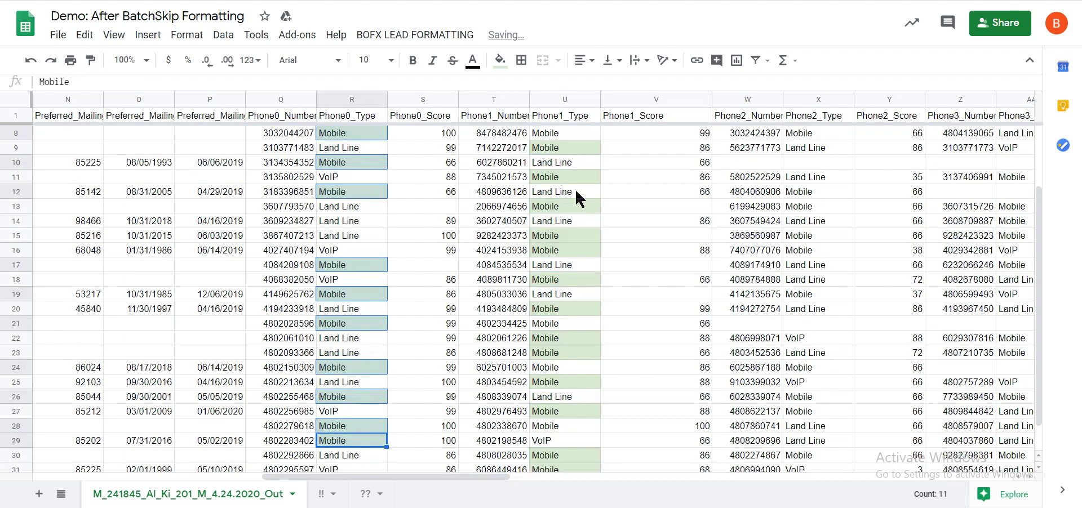
{"action": "left_click", "coordinate": [653, 222]}
{"action": "scroll", "coordinate": [586, 255], "scroll_direction": "up", "scroll_amount": 3}
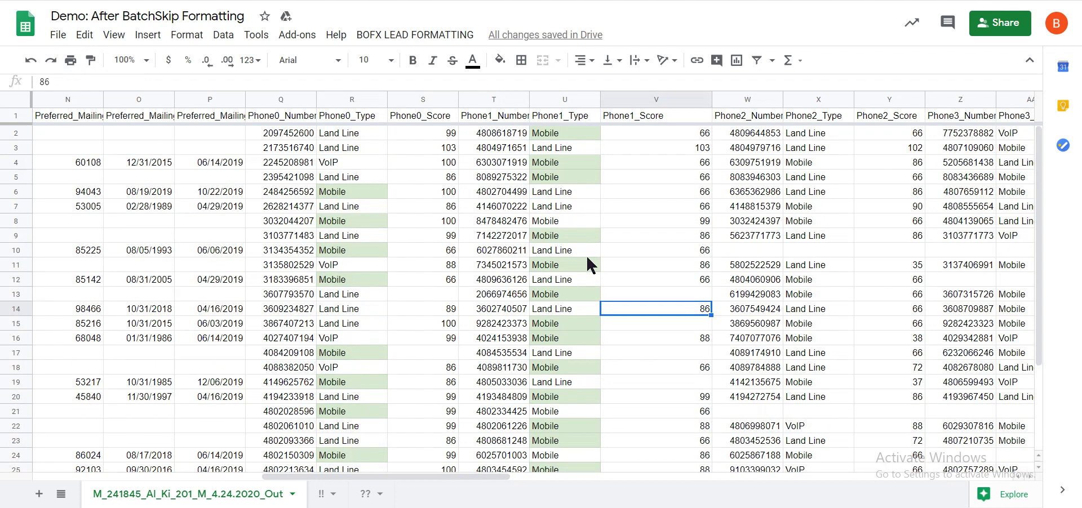
Step: Check row by row which Phone0_Type and Phone1_Type entries are highlighted as Mobile, along with the Phone1_Score values
{"action": "left_click", "coordinate": [342, 101]}
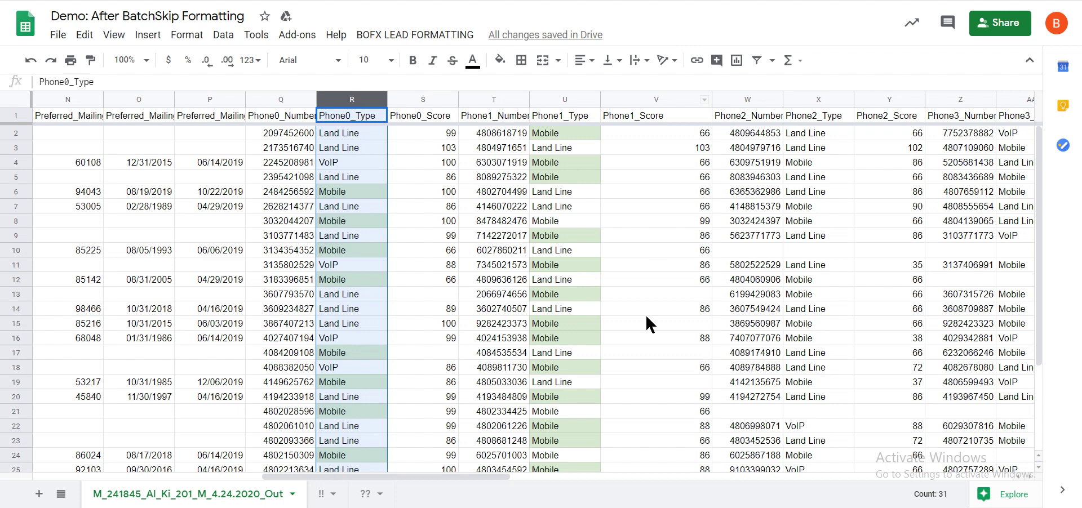
{"action": "left_click", "coordinate": [336, 162]}
{"action": "left_click", "coordinate": [338, 176]}
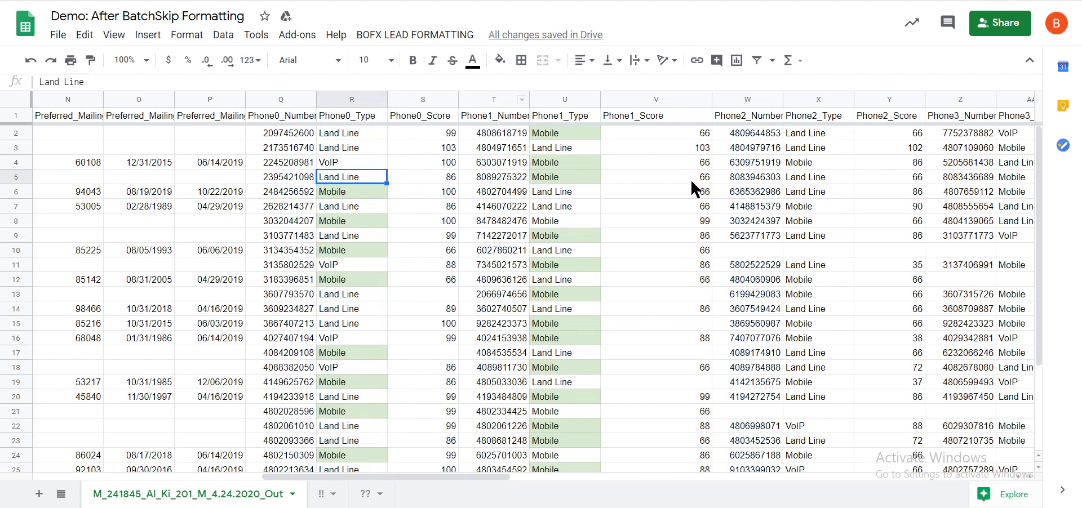
{"action": "left_click", "coordinate": [560, 136]}
{"action": "left_click", "coordinate": [565, 162]}
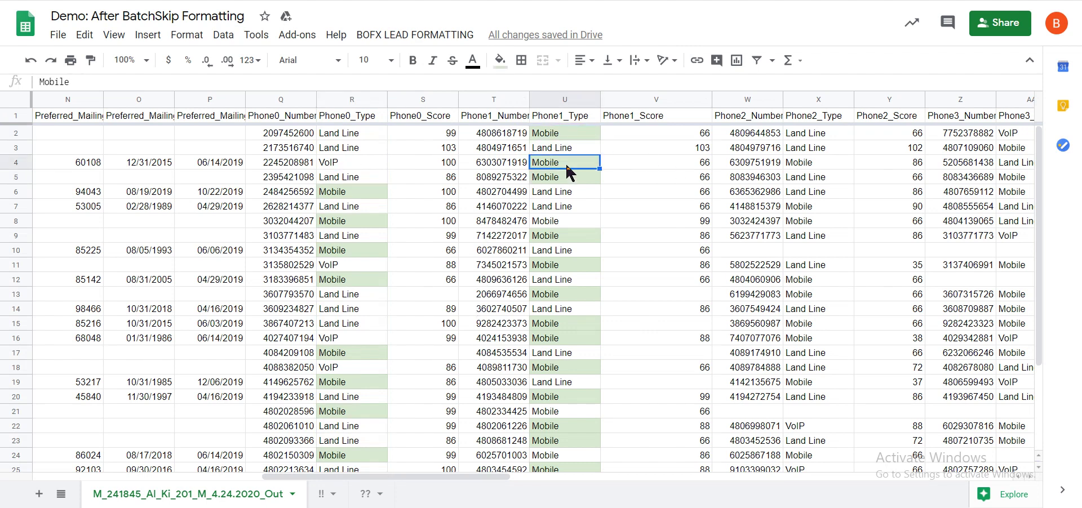
{"action": "left_click", "coordinate": [569, 178]}
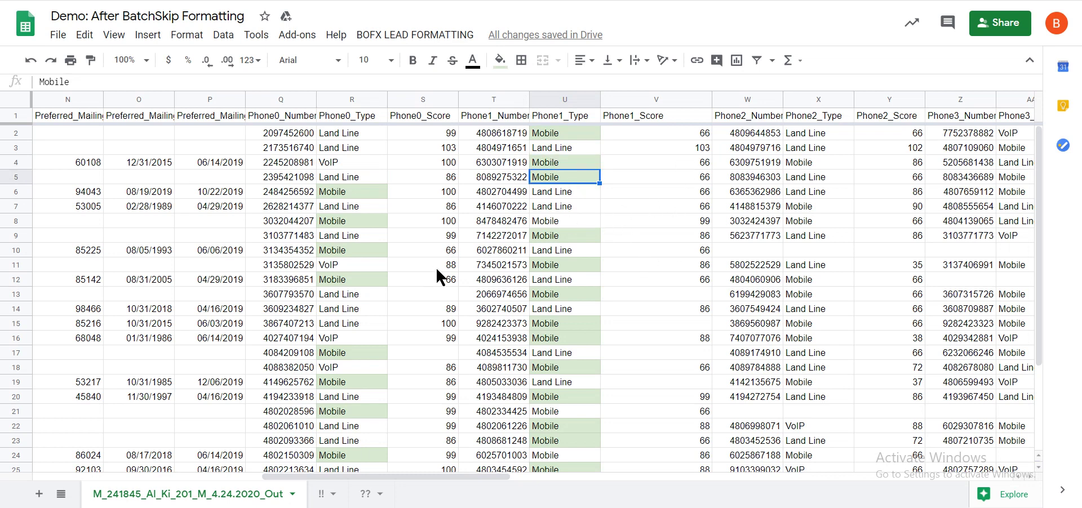
{"action": "left_click", "coordinate": [610, 181]}
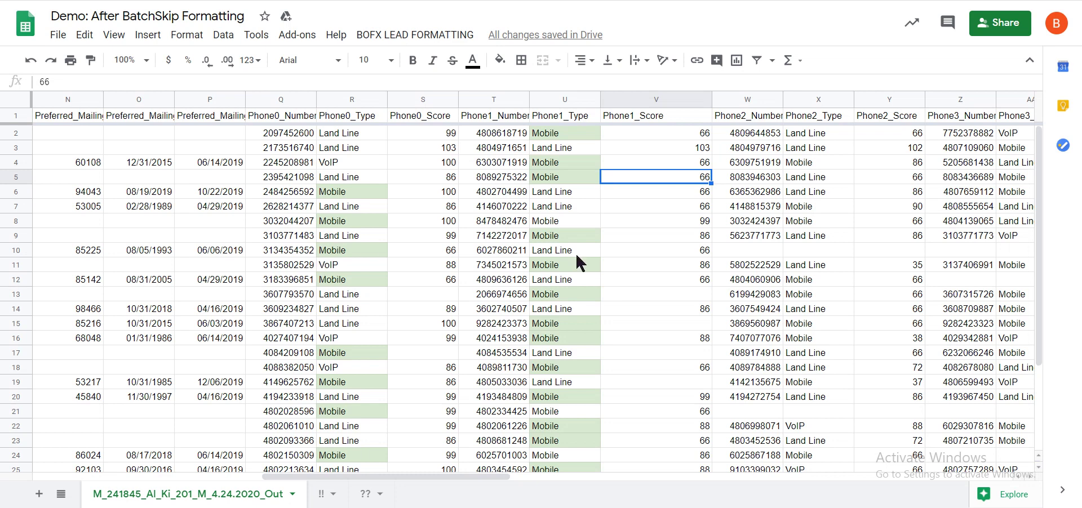
{"action": "left_click", "coordinate": [661, 262]}
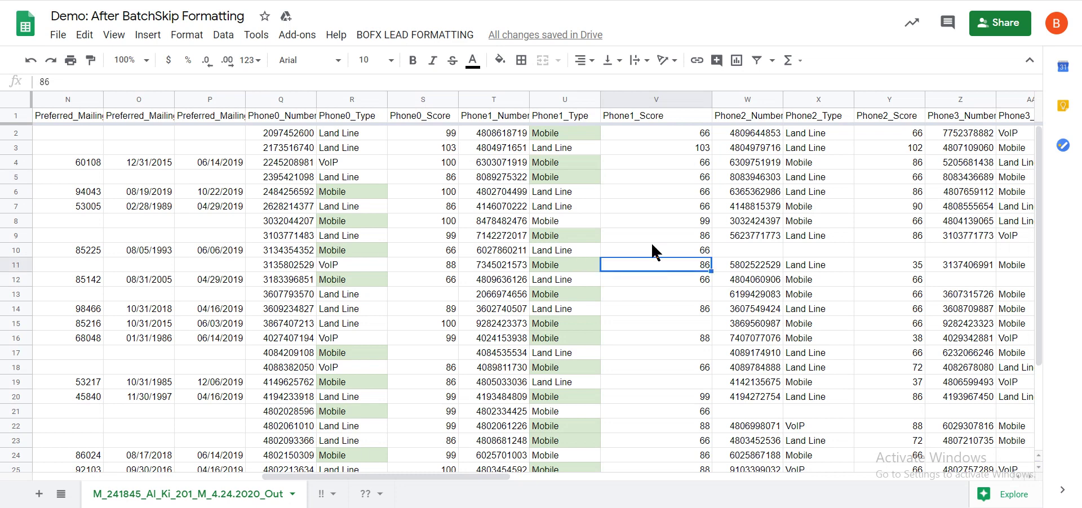
Step: Delete the entire Phone0_Score column
{"action": "left_click", "coordinate": [421, 101]}
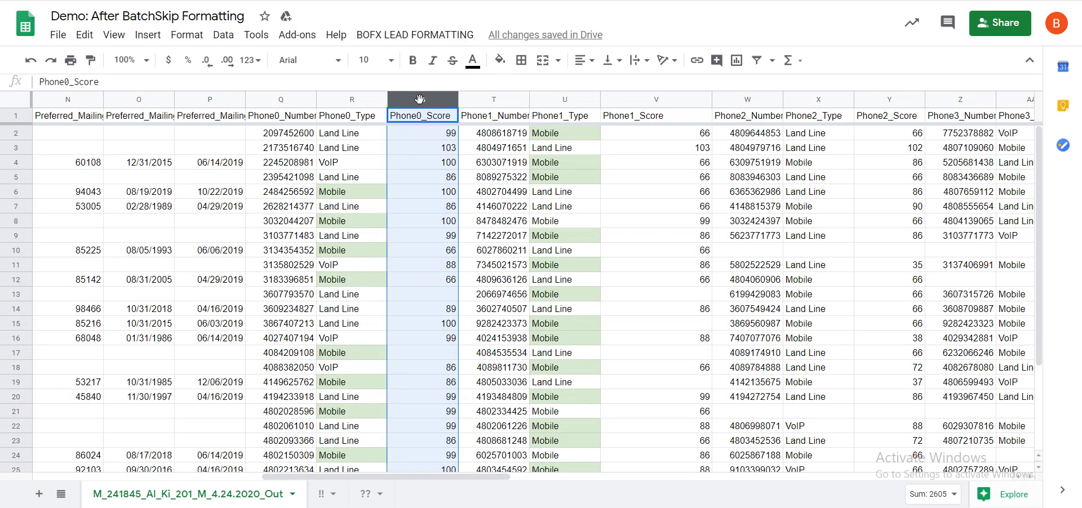
{"action": "right_click", "coordinate": [420, 99]}
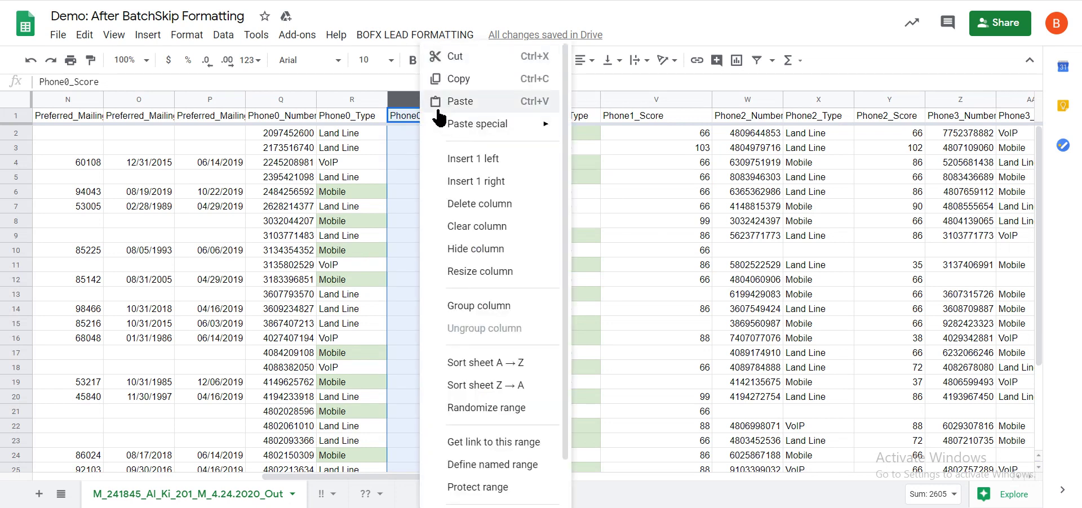
{"action": "left_click", "coordinate": [478, 204]}
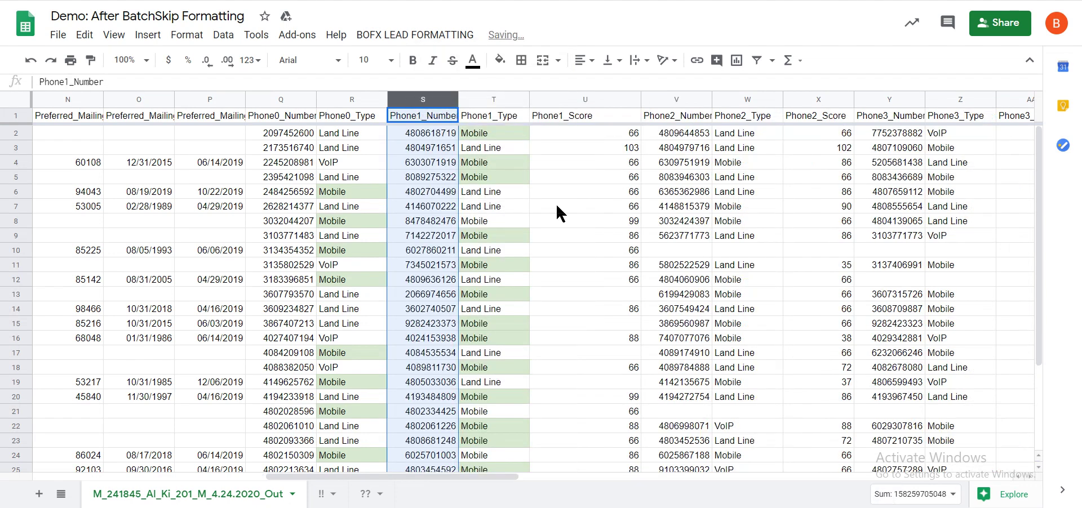
{"action": "left_click", "coordinate": [596, 208]}
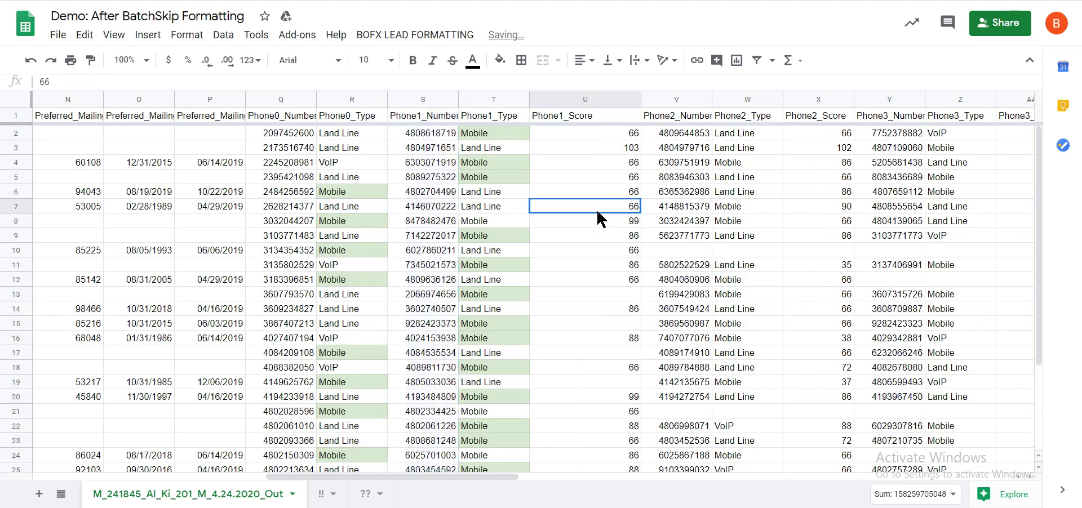
Step: Clear all contents of the Phone1_Score column, keeping the empty column in place
{"action": "left_click", "coordinate": [579, 100]}
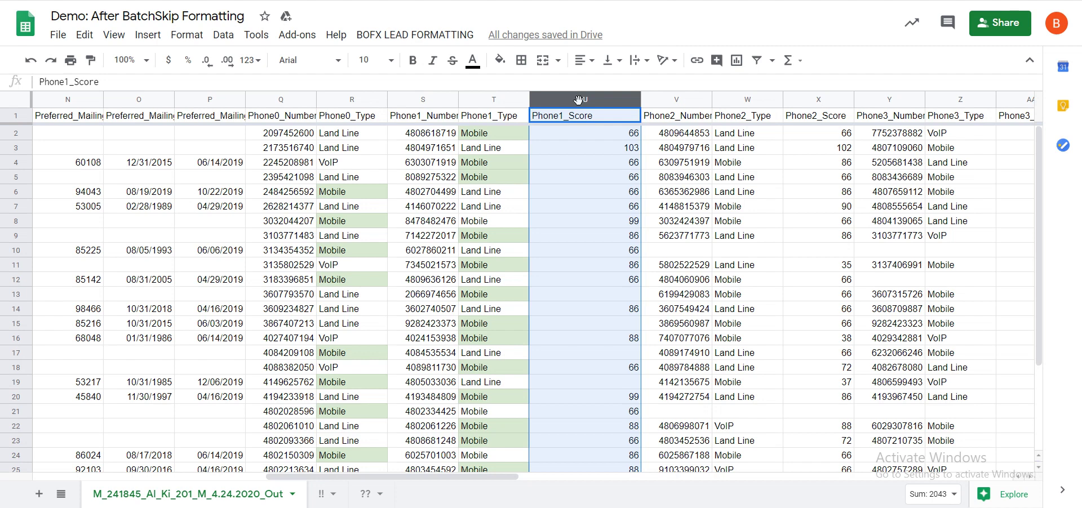
{"action": "key", "text": "Delete"}
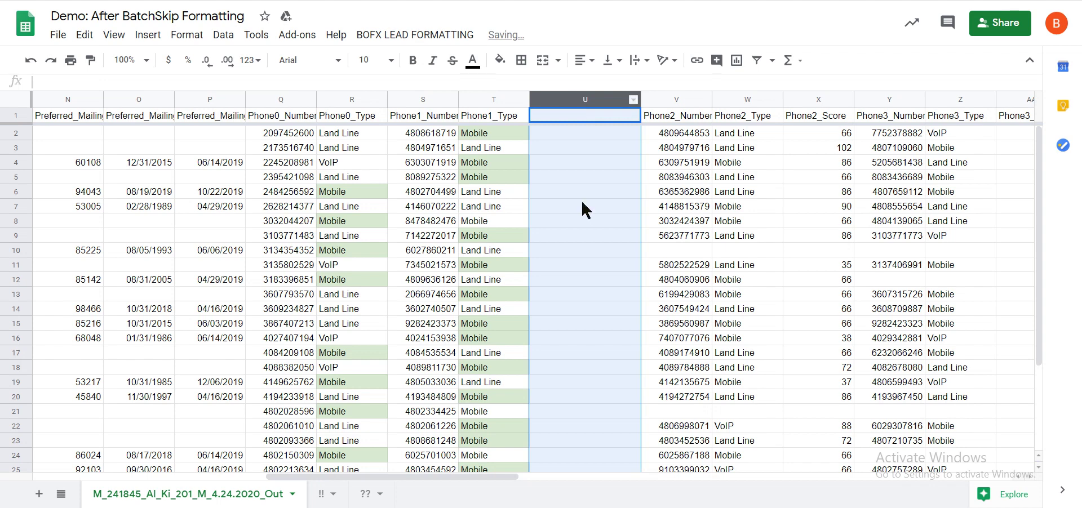
{"action": "left_click", "coordinate": [581, 203]}
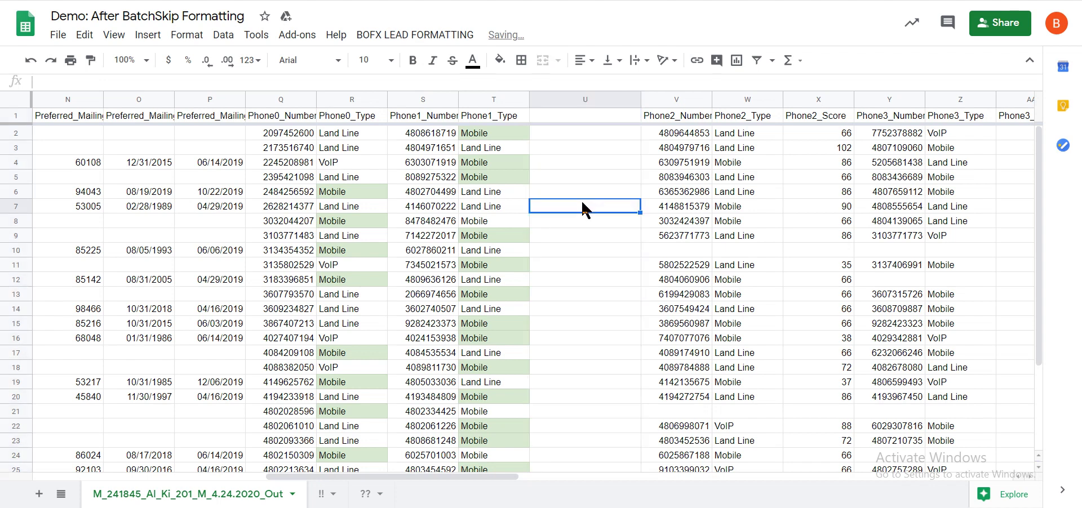
Step: Enter MOBILE PHONE as the header of the empty column U, in cell U1
{"action": "left_click", "coordinate": [582, 117]}
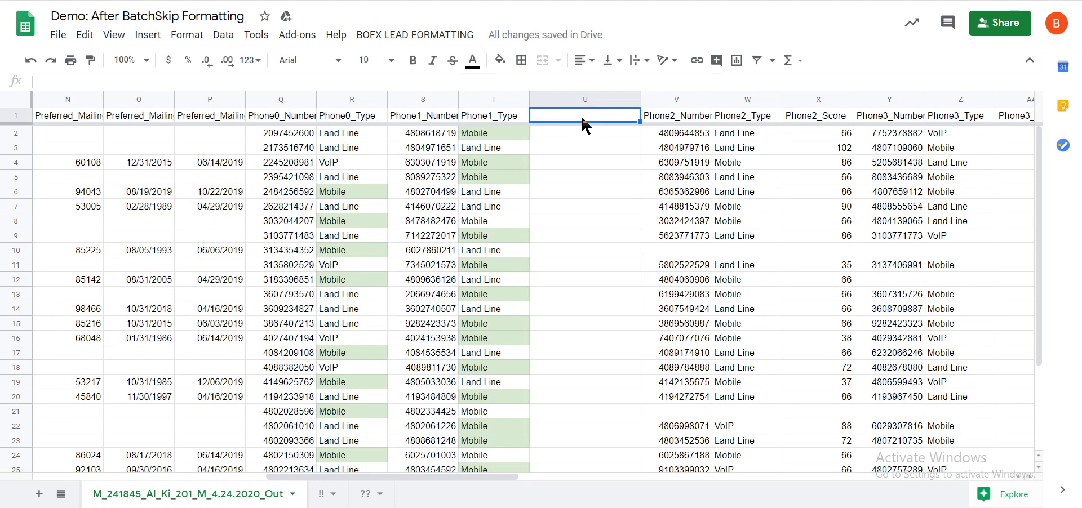
{"action": "type", "text": "m"}
{"action": "key", "text": "BackSpace"}
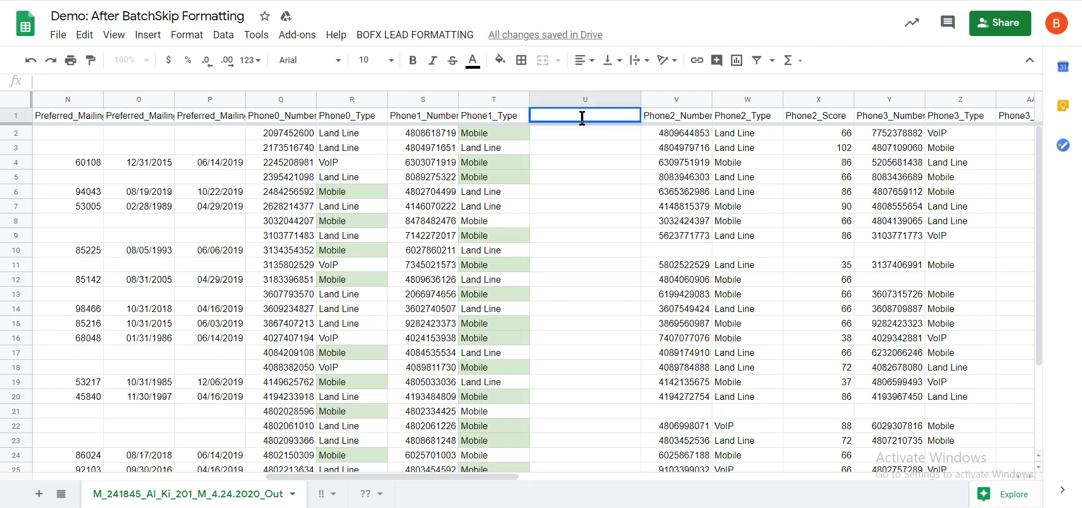
{"action": "type", "text": "MOBILE PHONE"}
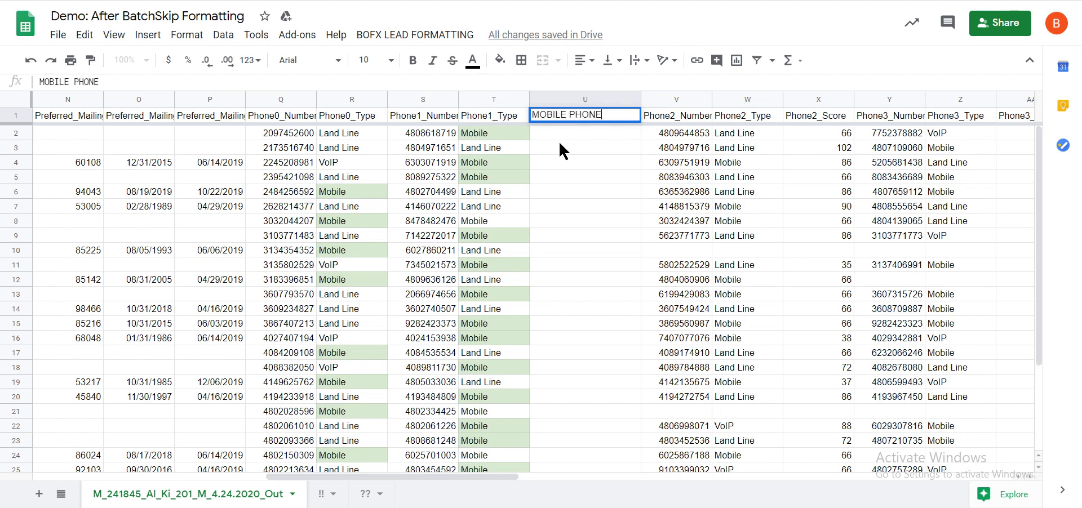
{"action": "left_click", "coordinate": [559, 140]}
Step: Centre-align the whole MOBILE PHONE column
{"action": "left_click", "coordinate": [579, 99]}
{"action": "left_click", "coordinate": [579, 60]}
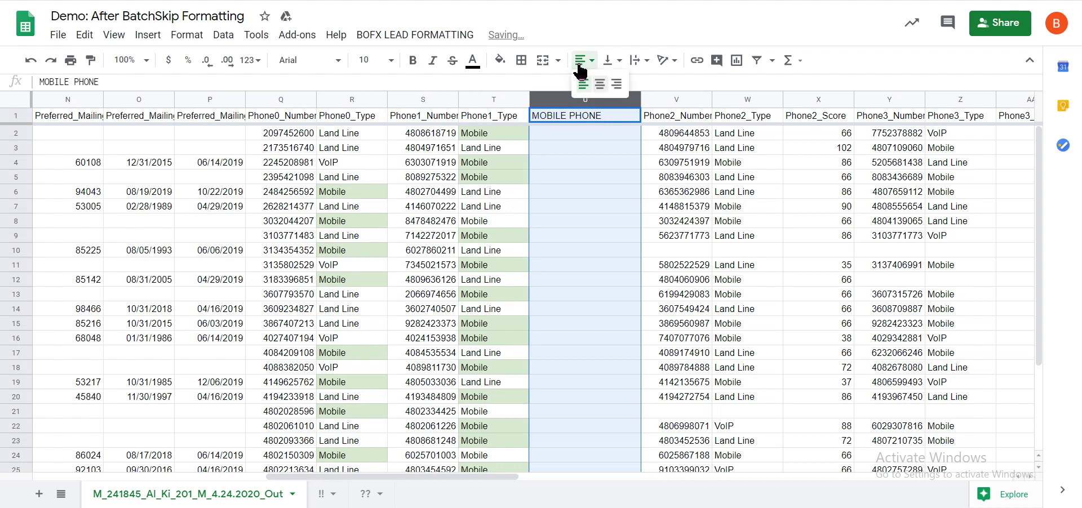
{"action": "left_click", "coordinate": [588, 84]}
{"action": "left_click", "coordinate": [589, 173]}
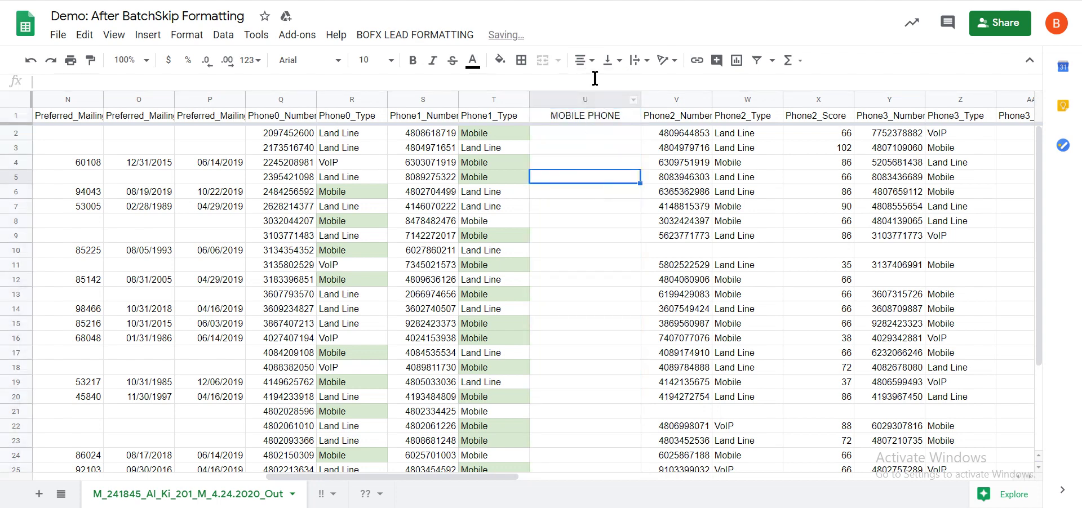
{"action": "left_click", "coordinate": [566, 99]}
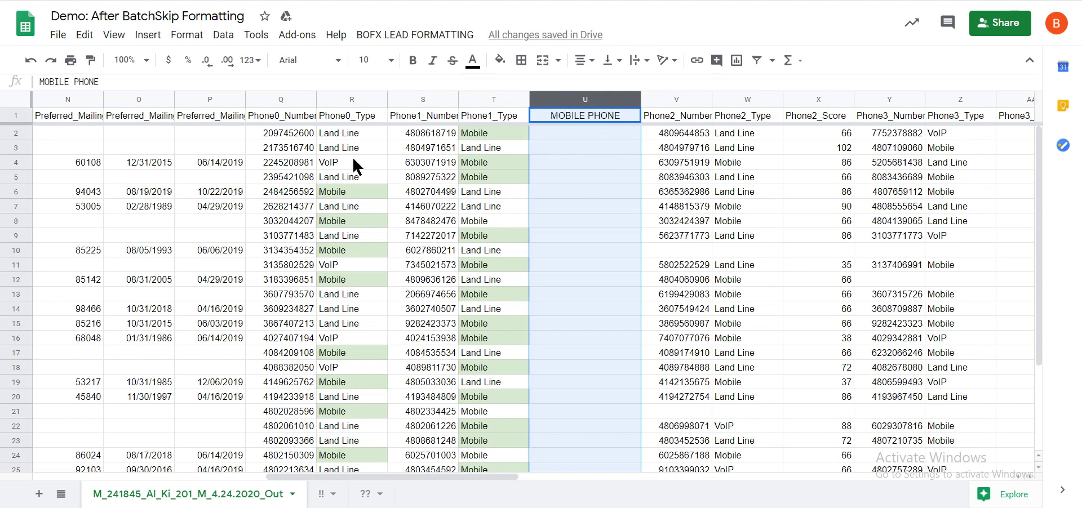
Step: Paste the formula =ArrayFormula(IF(COUNT(SEARCH({"Land Line","VoIP"},R2)),S2,Q2)) into cell U2 under the MOBILE PHONE header
{"action": "left_click", "coordinate": [577, 153]}
{"action": "left_click", "coordinate": [578, 130]}
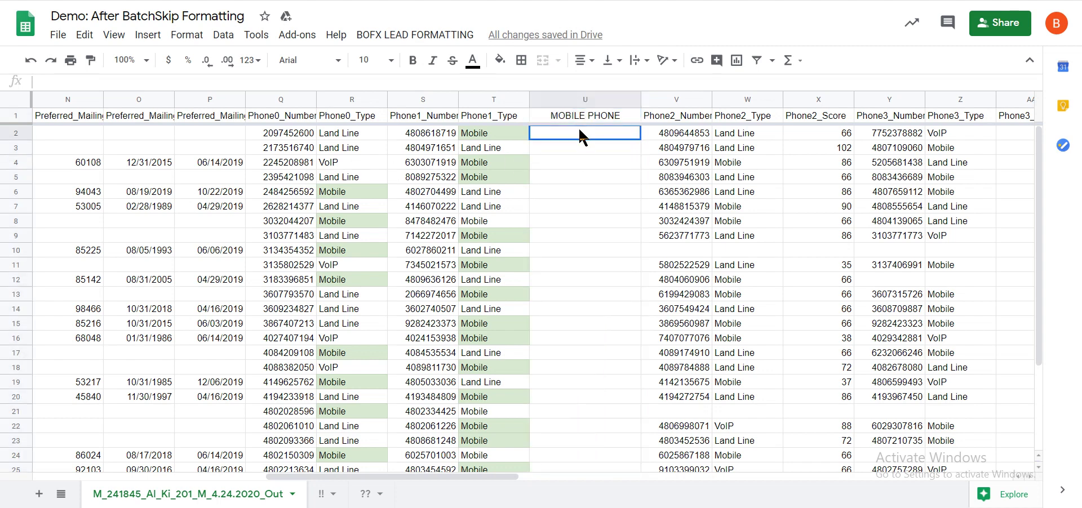
{"action": "right_click", "coordinate": [579, 131]}
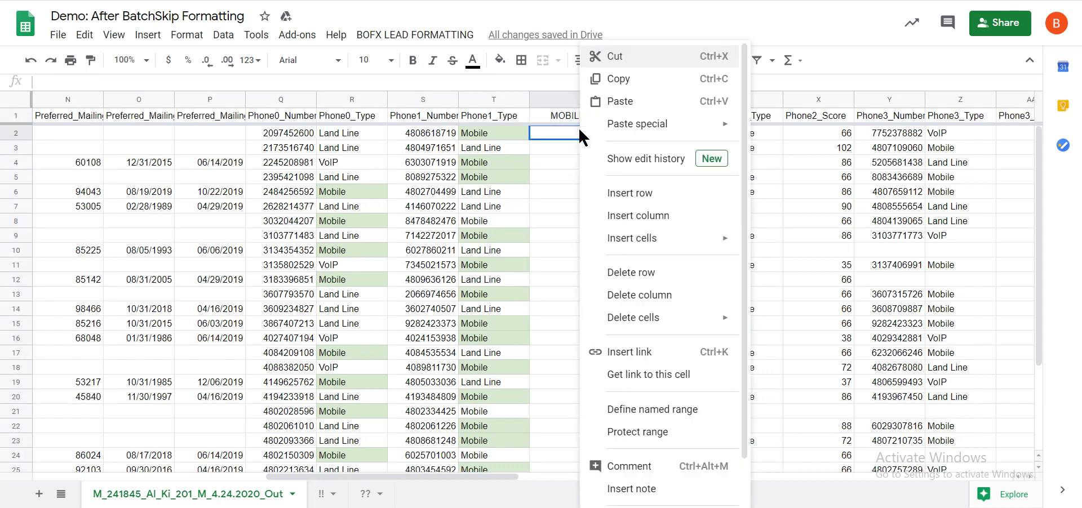
{"action": "left_click", "coordinate": [623, 101]}
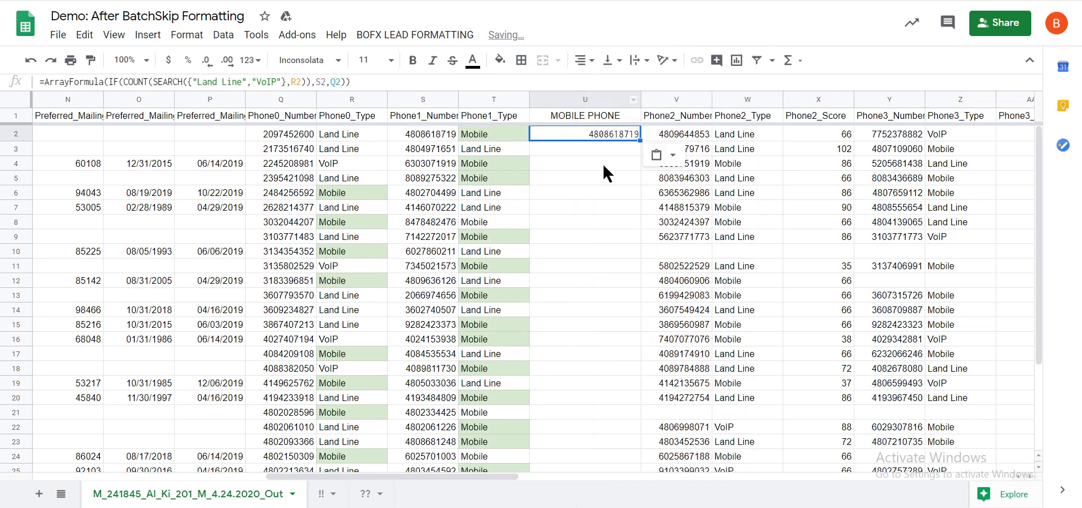
Step: Centre-align column U again so that the pasted formula cell U2 is centred too
{"action": "left_click", "coordinate": [585, 97]}
{"action": "left_click", "coordinate": [580, 65]}
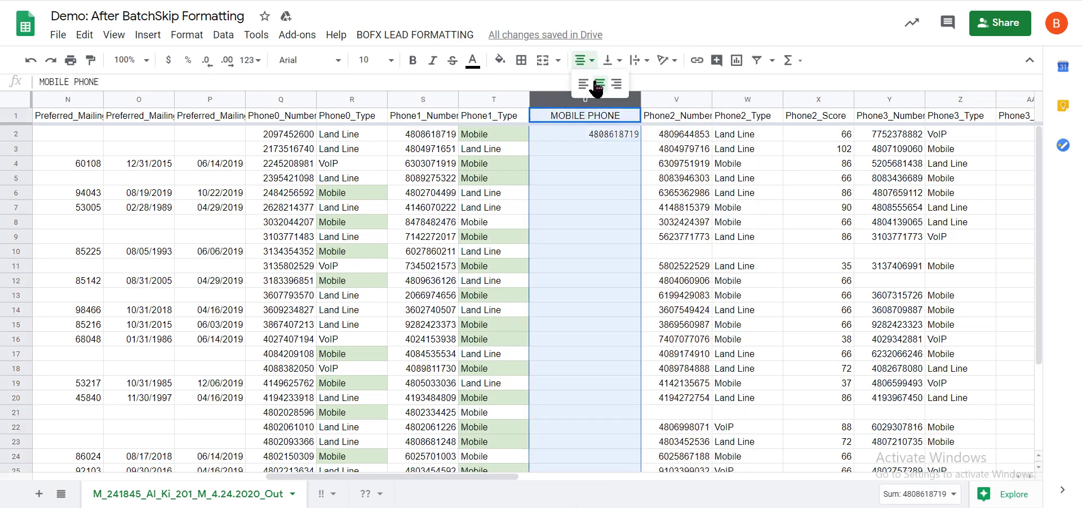
{"action": "left_click", "coordinate": [599, 85]}
{"action": "left_click", "coordinate": [581, 204]}
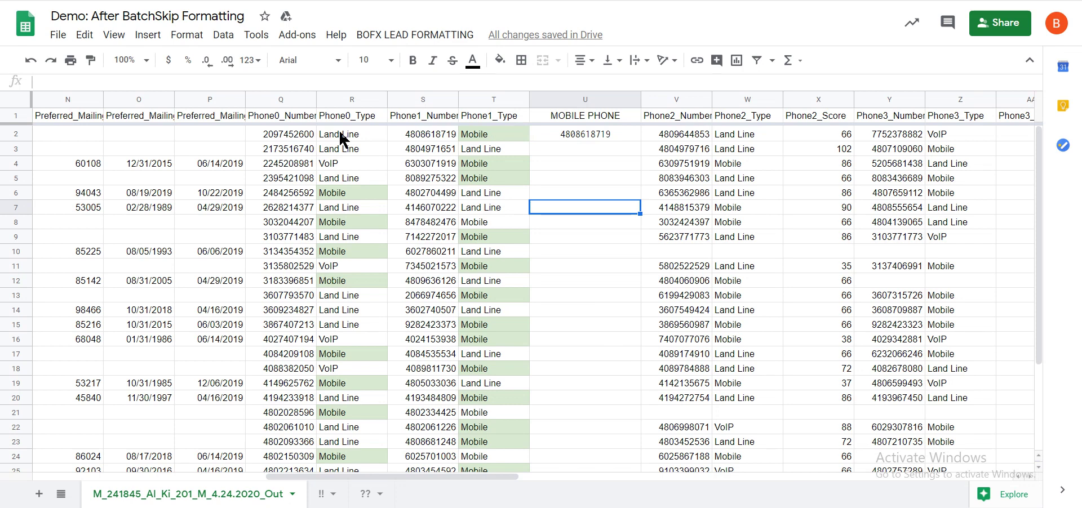
Step: Fill the U2 formula down the MOBILE PHONE column through the rows of the lead list
{"action": "left_click", "coordinate": [630, 137]}
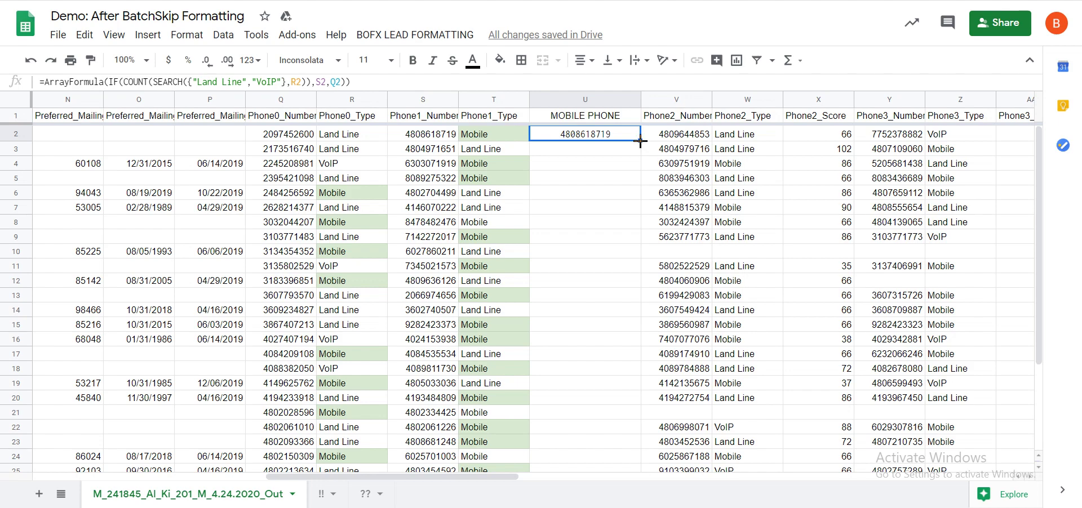
{"action": "left_click_drag", "start_coordinate": [641, 141], "coordinate": [629, 506]}
{"action": "left_click", "coordinate": [610, 276]}
{"action": "scroll", "coordinate": [610, 279], "scroll_direction": "up", "scroll_amount": 3}
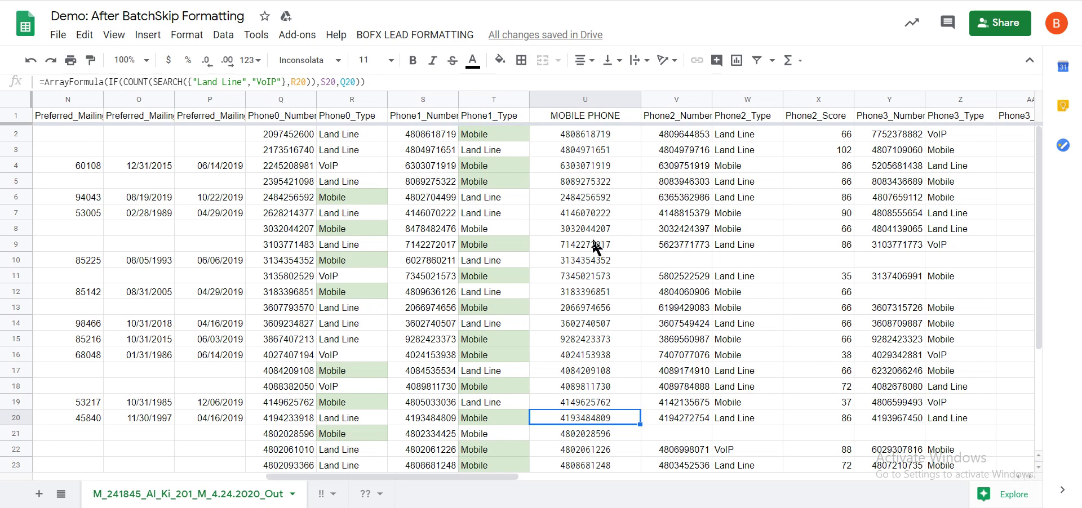
Step: Compare the MOBILE PHONE entries in rows 2, 4 and 5 with the mobile numbers in the Phone1_Number column
{"action": "left_click", "coordinate": [589, 256]}
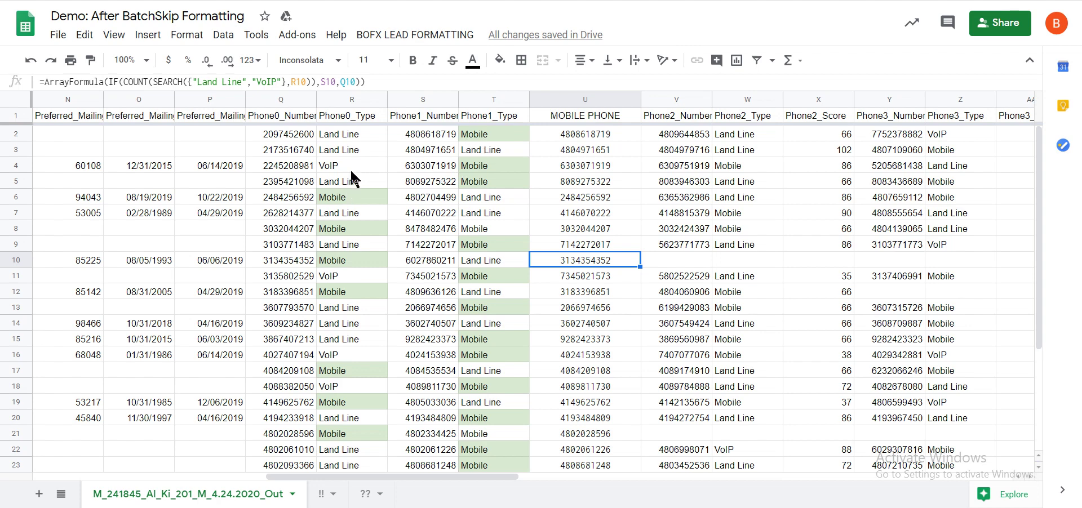
{"action": "left_click", "coordinate": [496, 127]}
{"action": "left_click", "coordinate": [489, 165]}
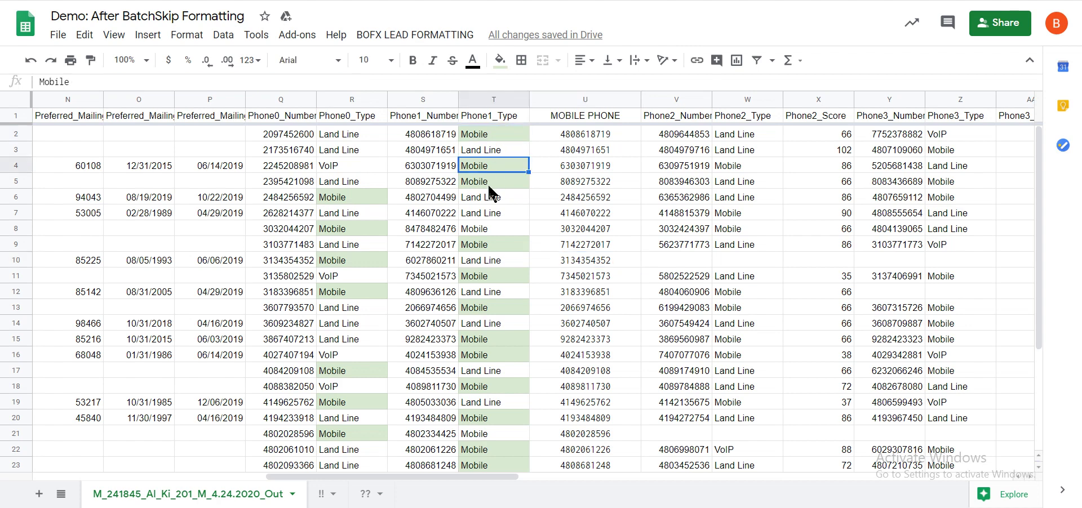
{"action": "left_click", "coordinate": [488, 186]}
{"action": "left_click", "coordinate": [435, 136]}
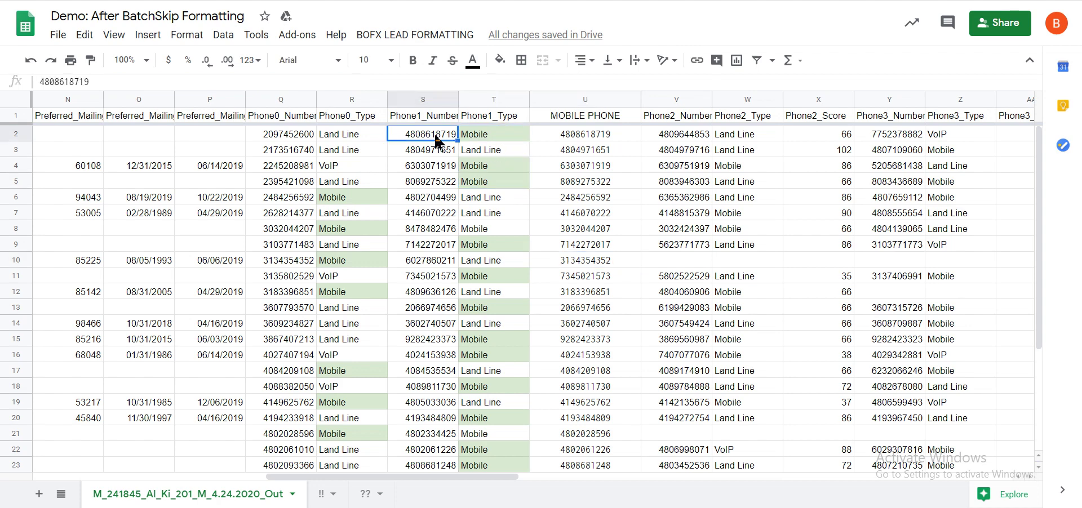
{"action": "left_click", "coordinate": [561, 138]}
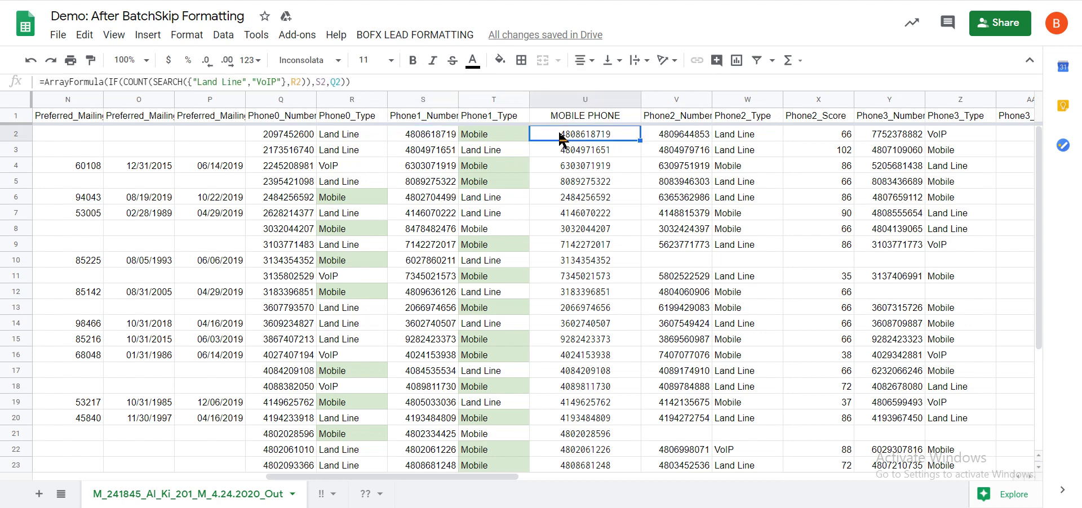
{"action": "left_click", "coordinate": [434, 166]}
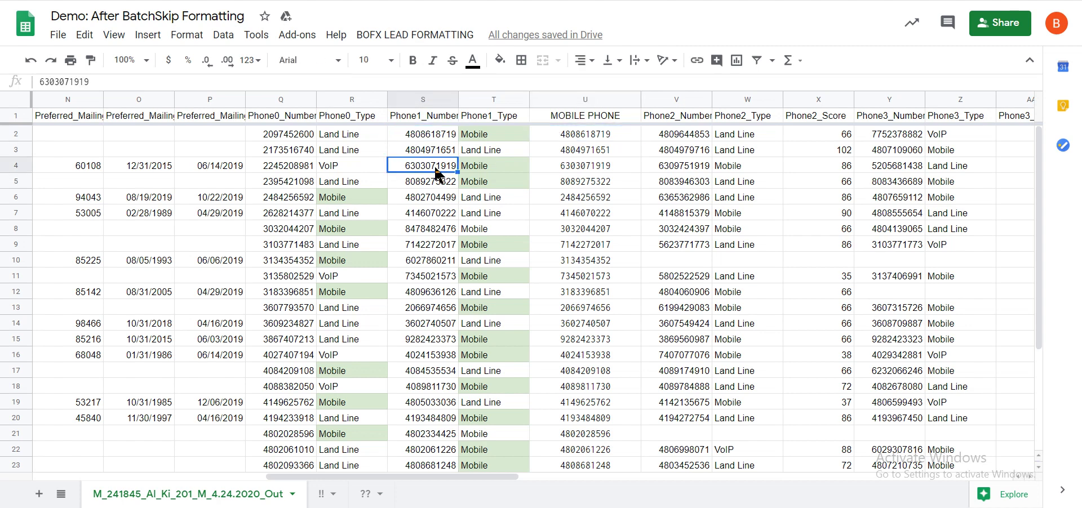
{"action": "left_click", "coordinate": [601, 164]}
{"action": "left_click", "coordinate": [453, 185]}
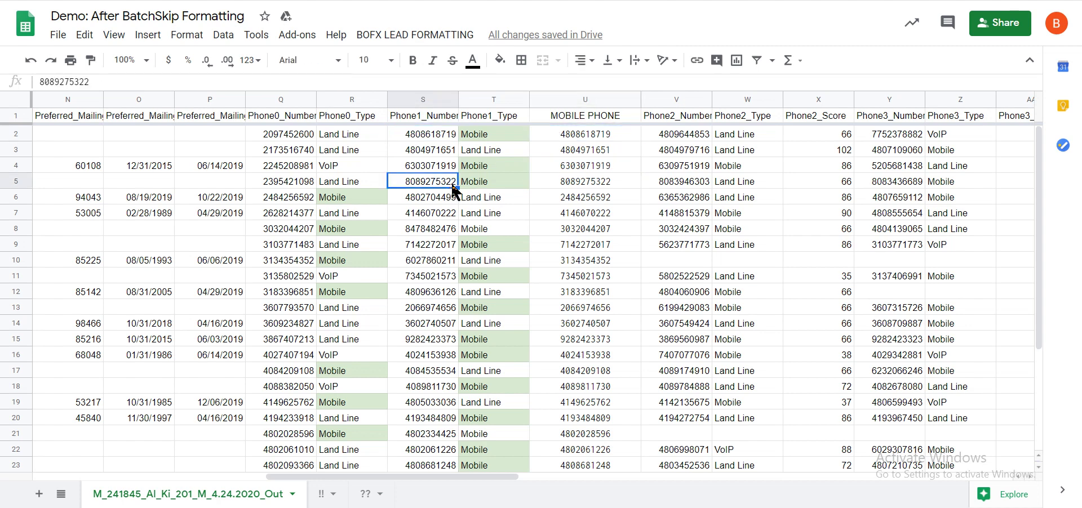
{"action": "left_click", "coordinate": [564, 183]}
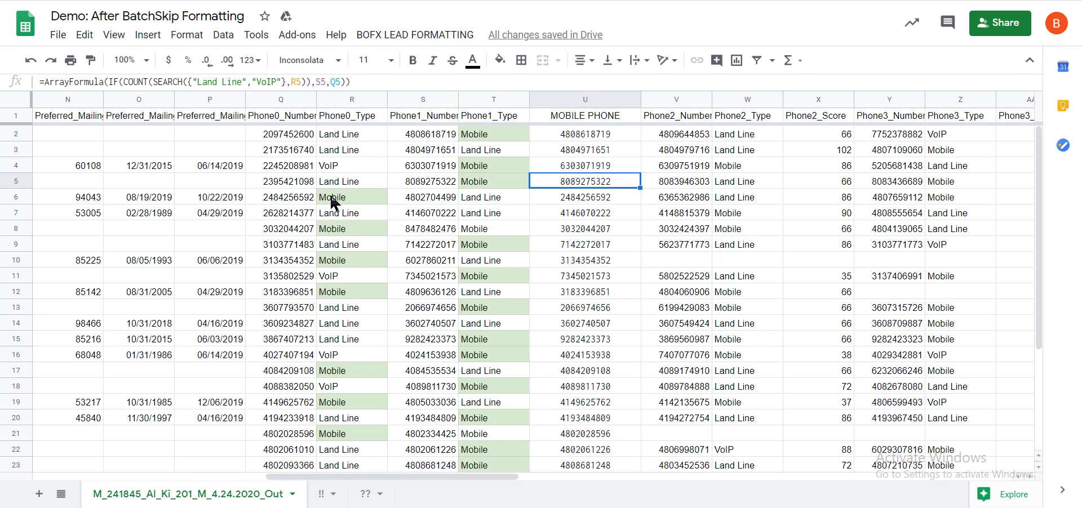
Step: Check the MOBILE PHONE entries in rows 6, 8, 9 and 10 against the Phone0 and Phone1 numbers and types
{"action": "left_click", "coordinate": [300, 198]}
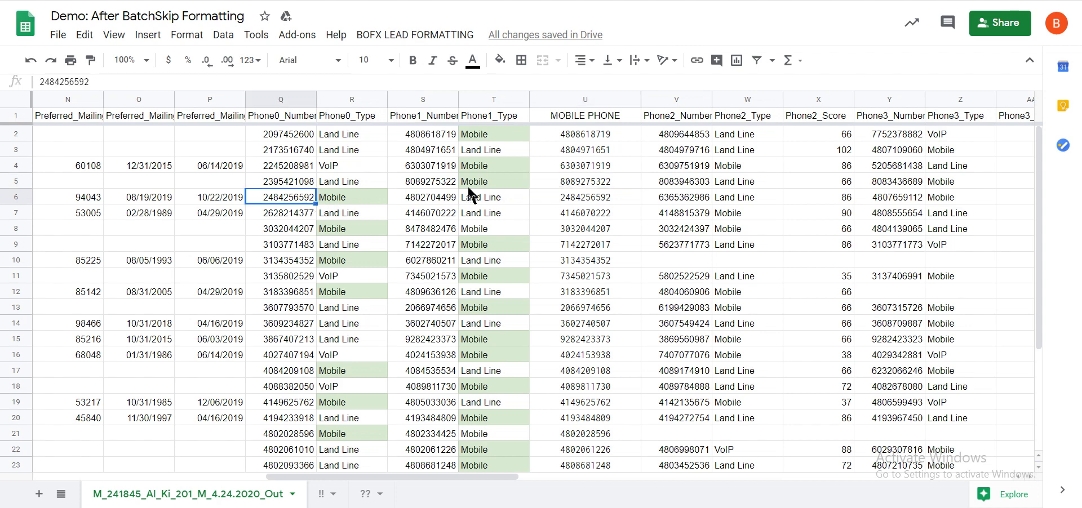
{"action": "left_click", "coordinate": [584, 198]}
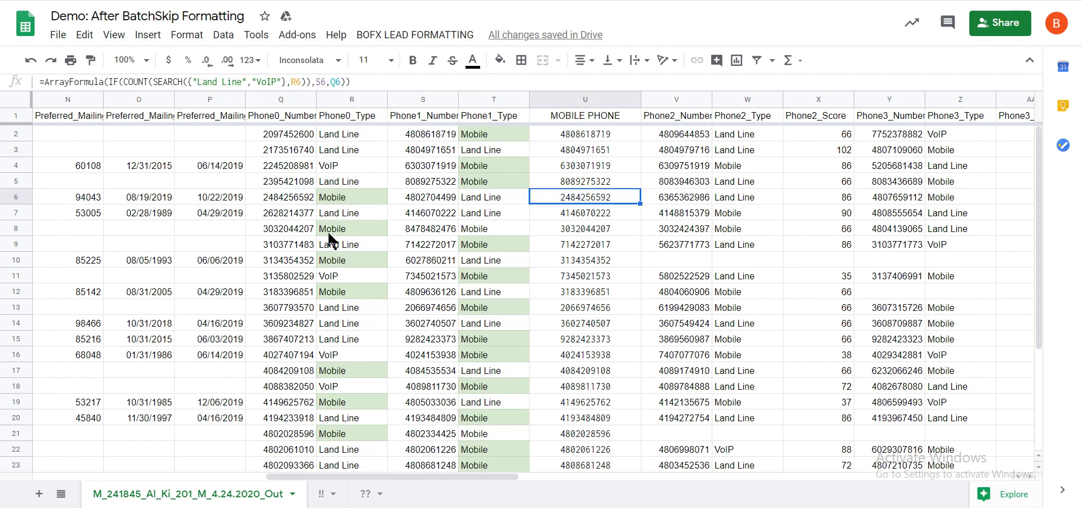
{"action": "left_click", "coordinate": [292, 227]}
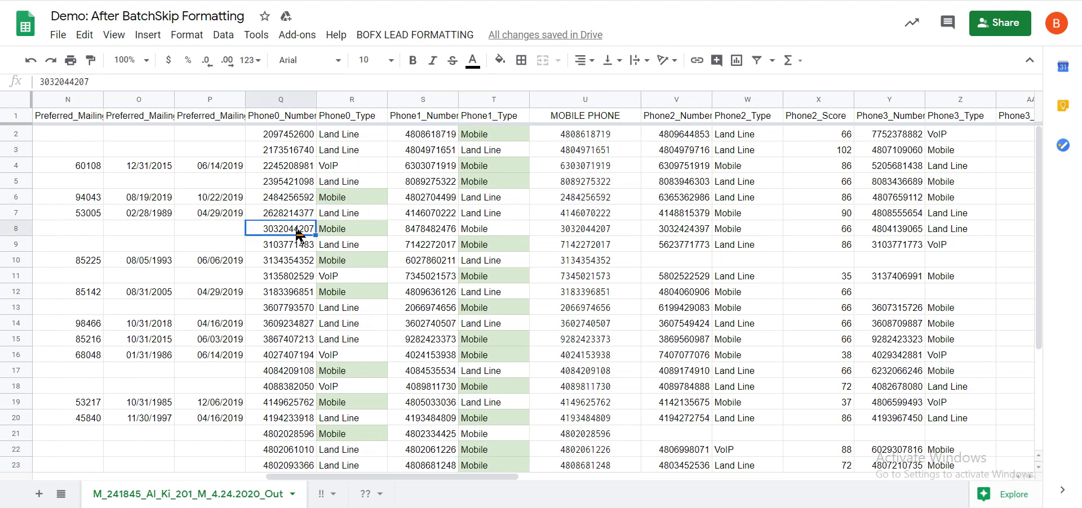
{"action": "left_click", "coordinate": [555, 229]}
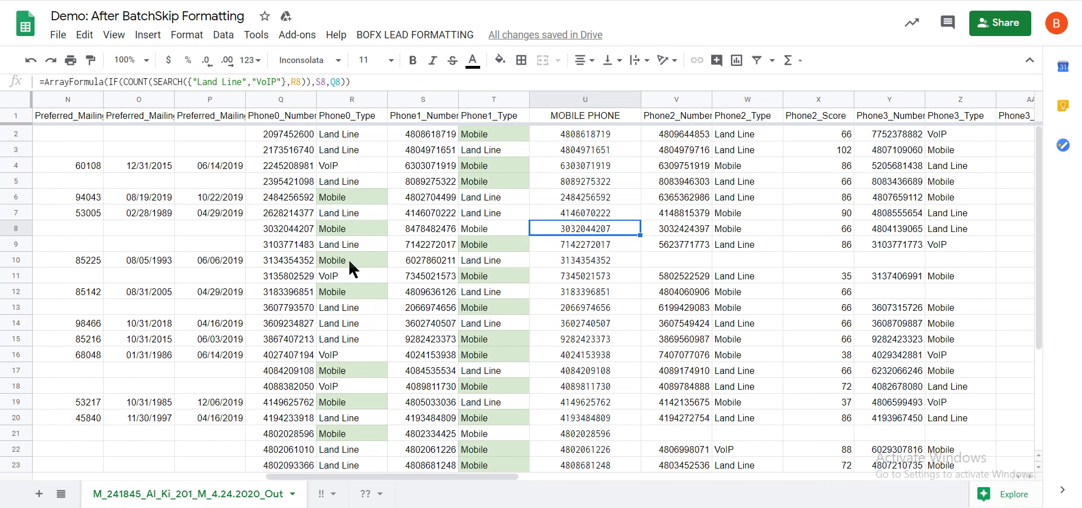
{"action": "left_click", "coordinate": [292, 260]}
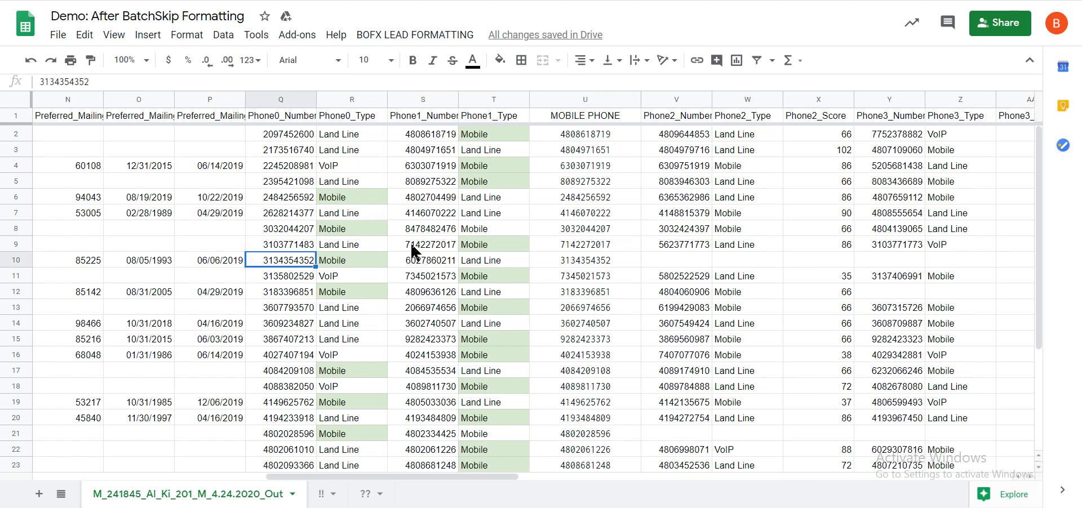
{"action": "left_click", "coordinate": [574, 260]}
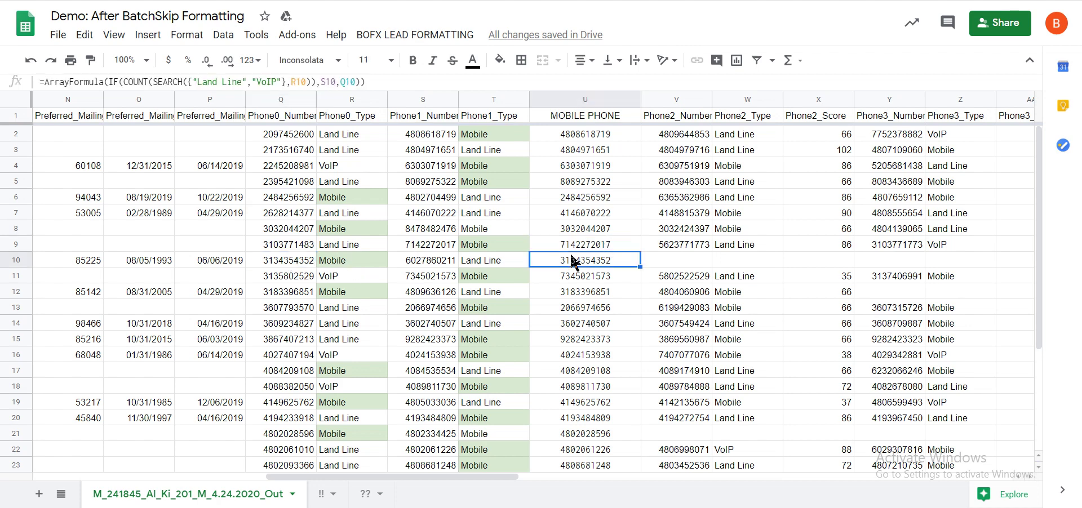
{"action": "left_click", "coordinate": [291, 244]}
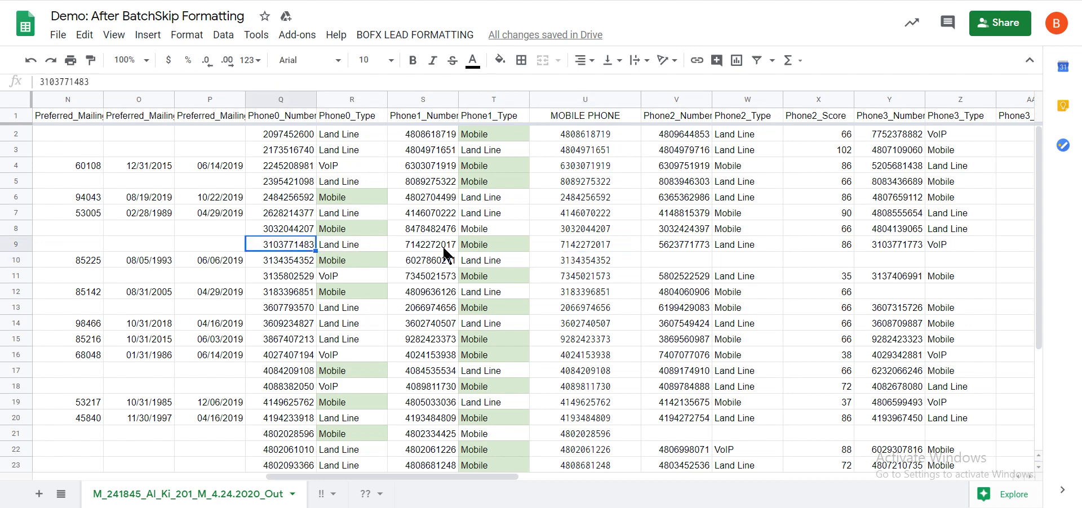
{"action": "left_click", "coordinate": [583, 245]}
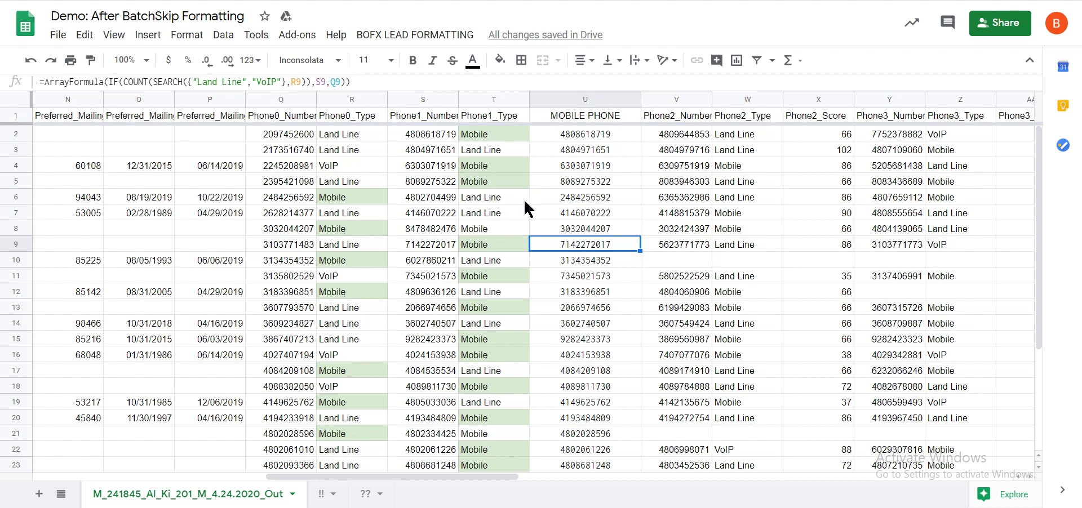
Step: Examine the two phone types in row 7 and the formulas behind several MOBILE PHONE cells
{"action": "scroll", "coordinate": [525, 209], "scroll_direction": "down", "scroll_amount": 2}
{"action": "scroll", "coordinate": [617, 243], "scroll_direction": "up", "scroll_amount": 2}
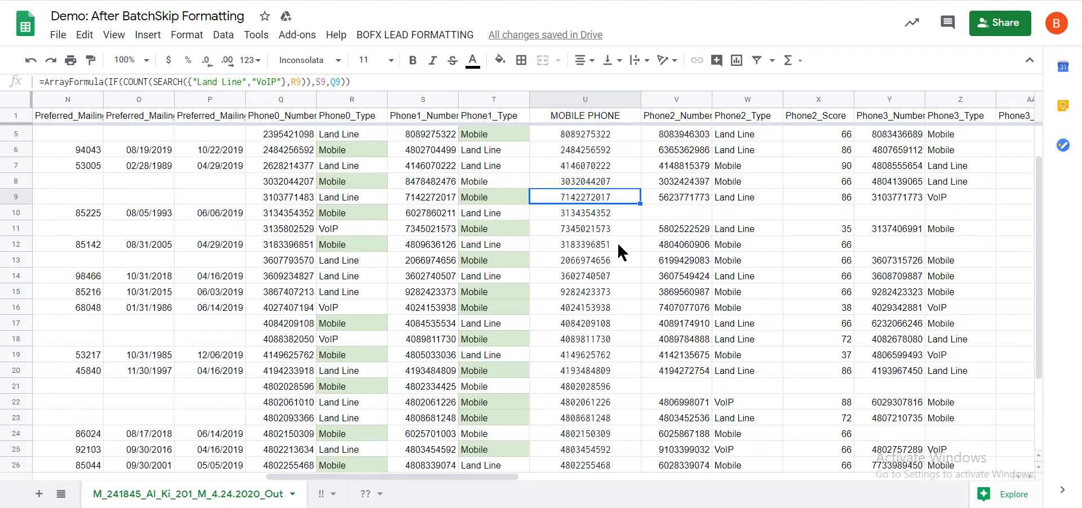
{"action": "left_click", "coordinate": [362, 214]}
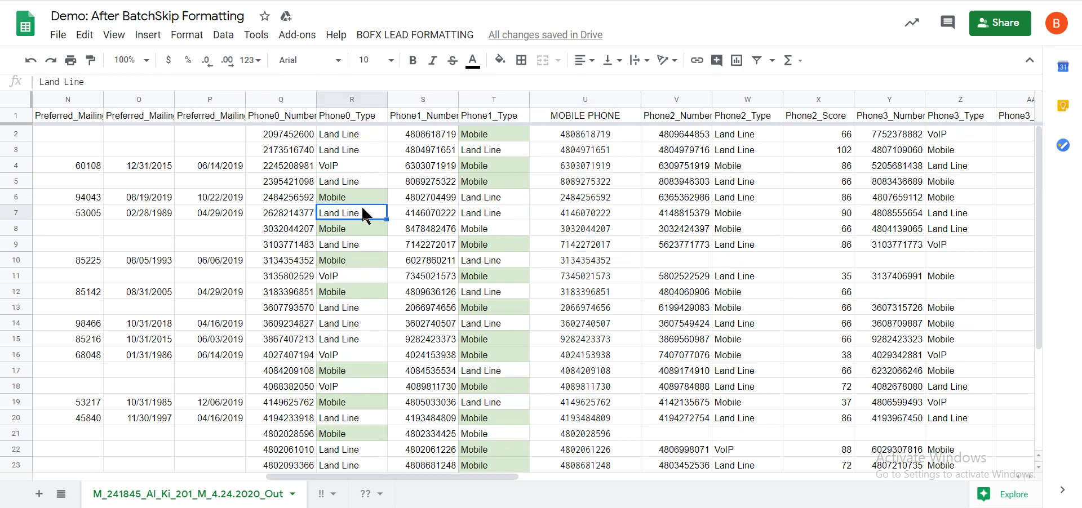
{"action": "left_click", "coordinate": [496, 207]}
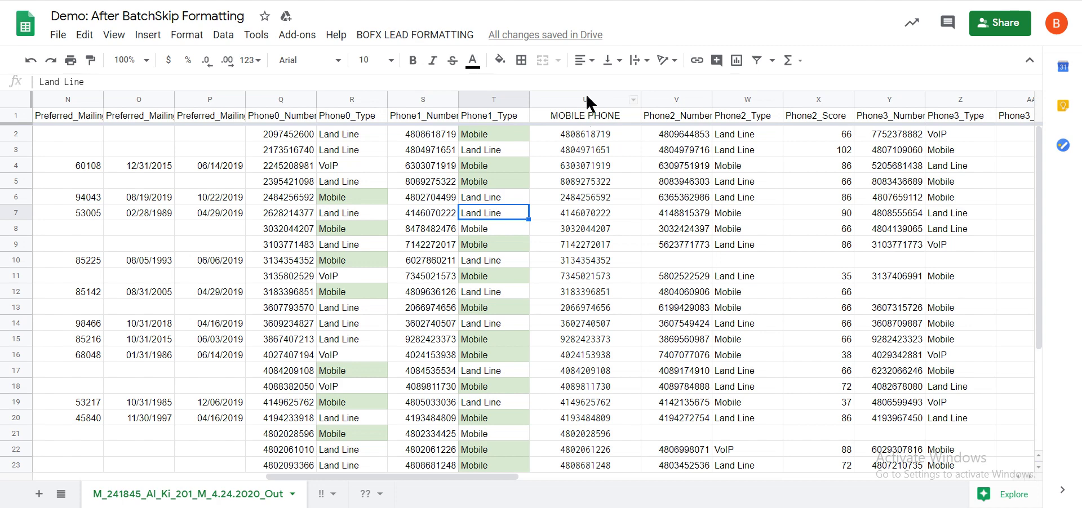
{"action": "left_click", "coordinate": [582, 166]}
{"action": "left_click", "coordinate": [586, 225]}
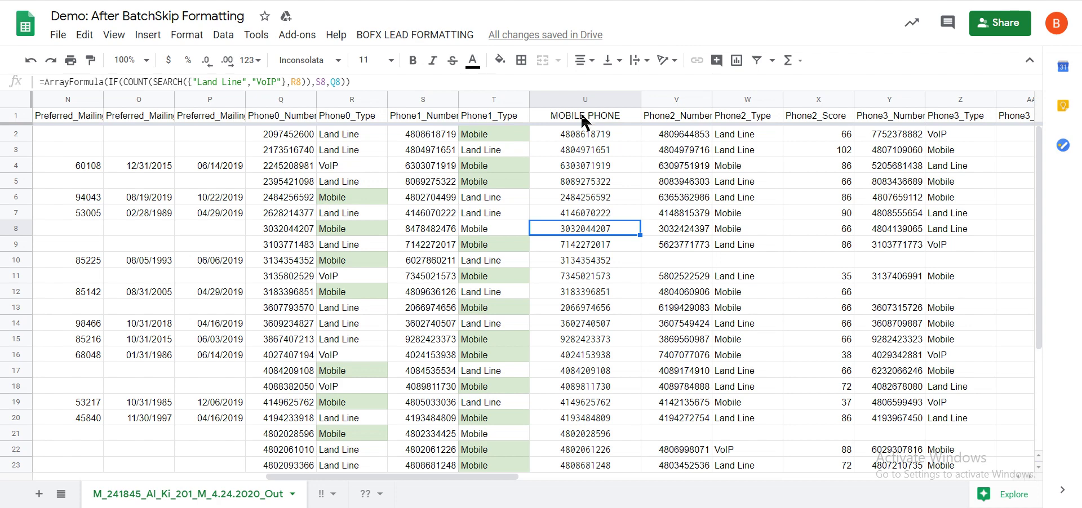
{"action": "left_click", "coordinate": [583, 182]}
{"action": "left_click", "coordinate": [596, 308]}
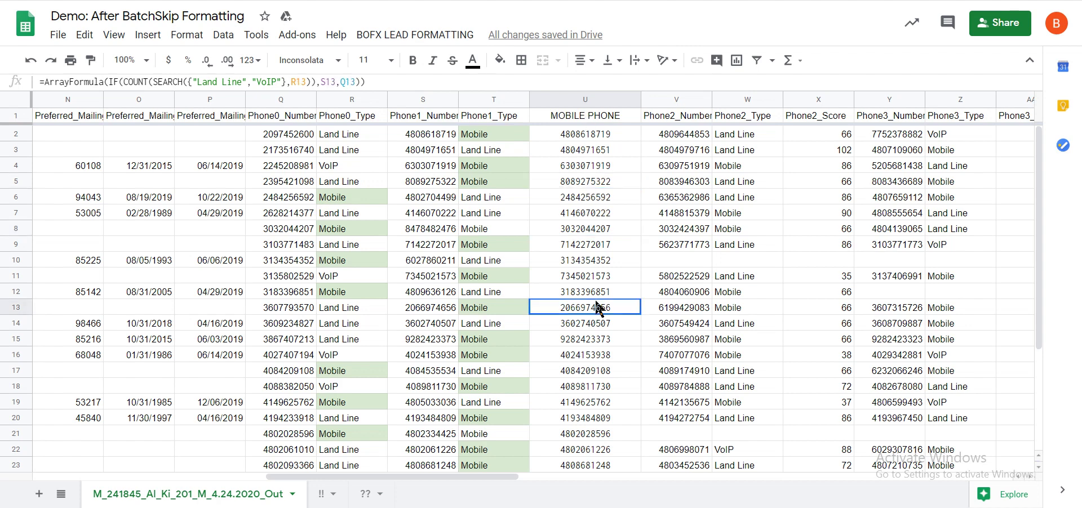
{"action": "left_click", "coordinate": [596, 245]}
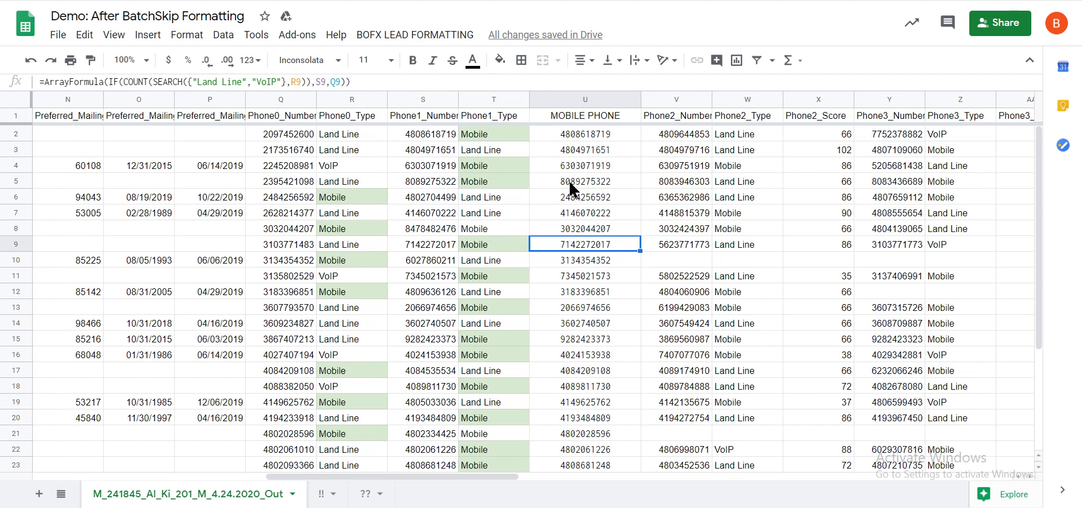
Step: Copy the whole MOBILE PHONE column and paste it back over itself as values only, replacing the formulas
{"action": "left_click", "coordinate": [581, 94]}
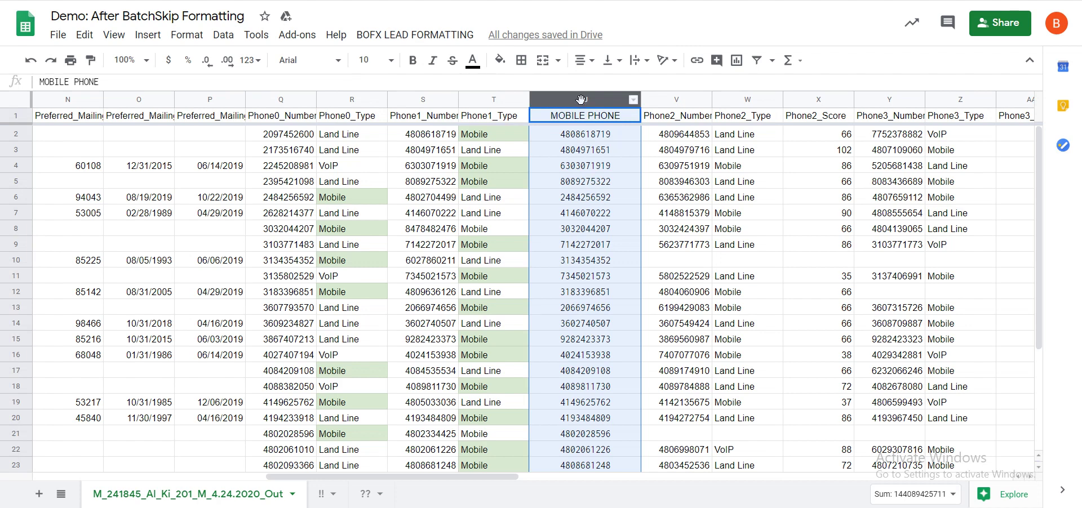
{"action": "right_click", "coordinate": [581, 101]}
{"action": "left_click", "coordinate": [614, 77]}
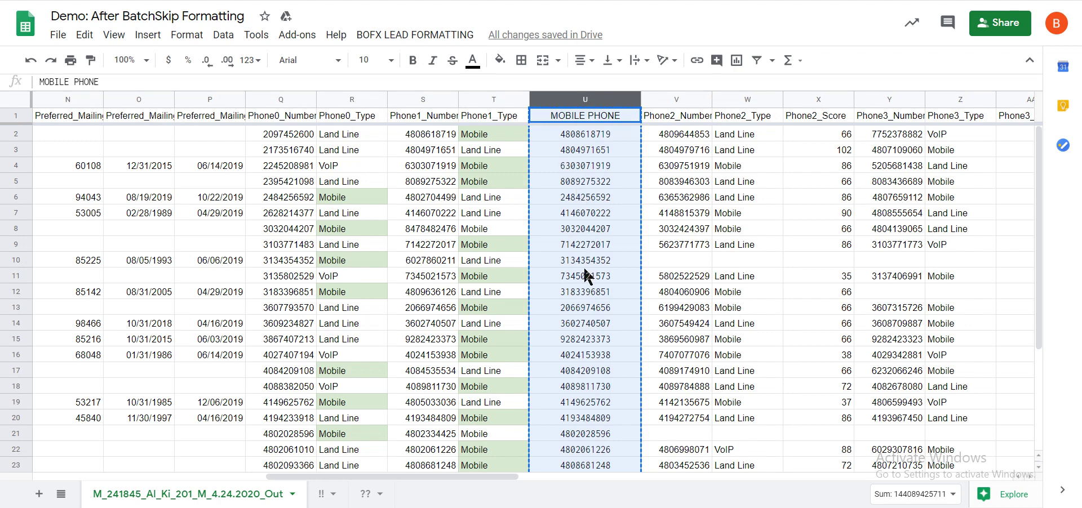
{"action": "right_click", "coordinate": [568, 215]}
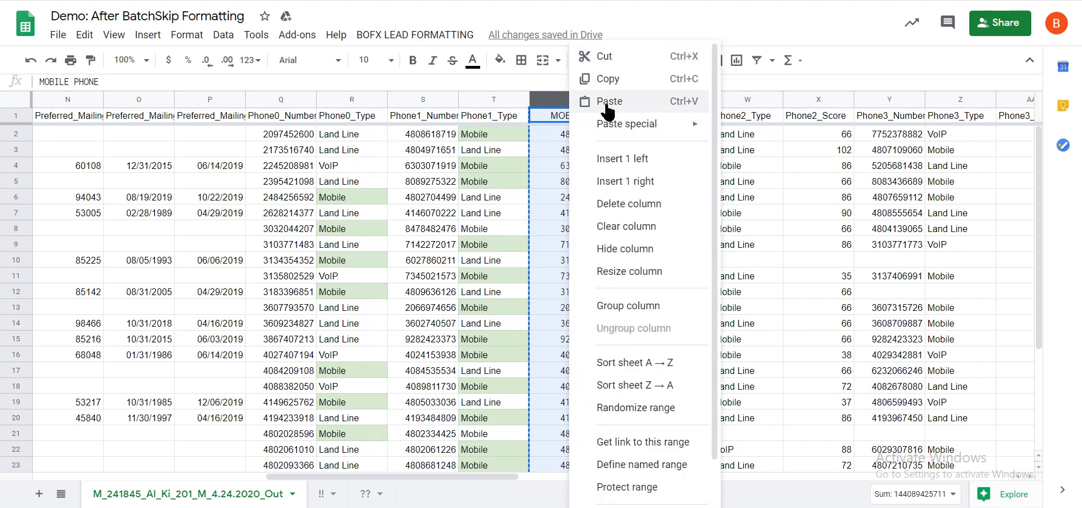
{"action": "mouse_move", "coordinate": [613, 133]}
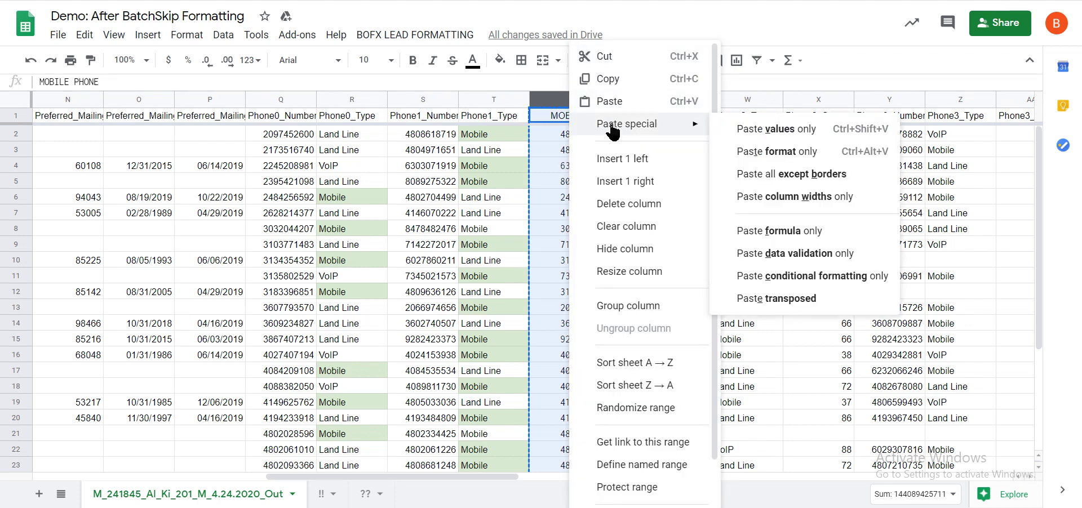
{"action": "left_click", "coordinate": [768, 129]}
{"action": "left_click", "coordinate": [577, 214]}
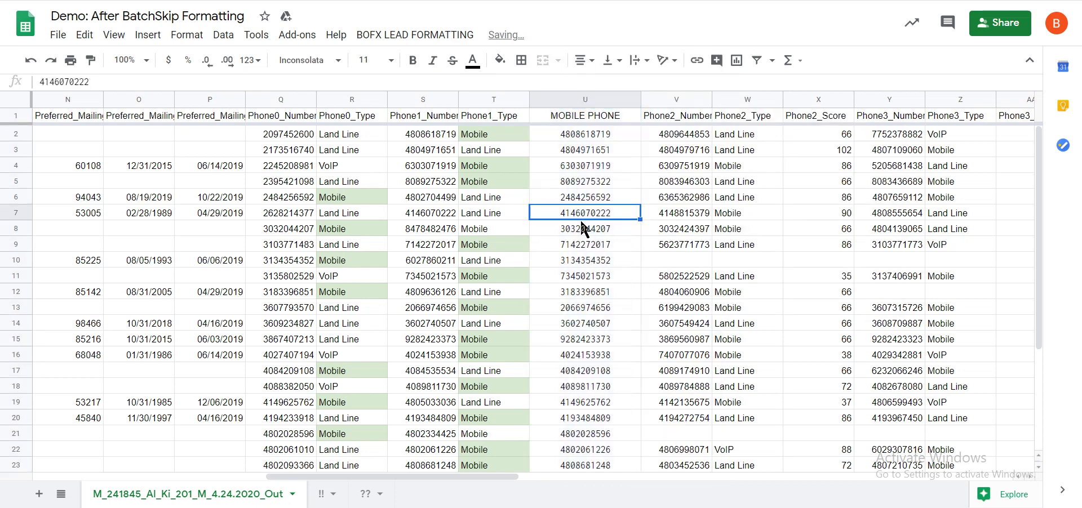
Step: Inspect the contents of several MOBILE PHONE cells down the column for plain values instead of formulas
{"action": "left_click", "coordinate": [597, 275]}
{"action": "left_click", "coordinate": [576, 195]}
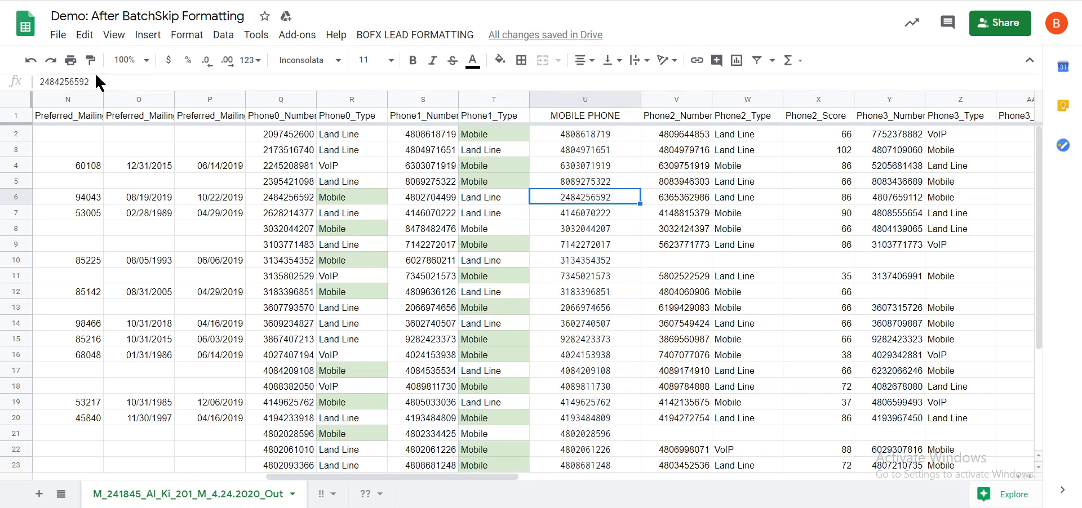
{"action": "left_click", "coordinate": [587, 287]}
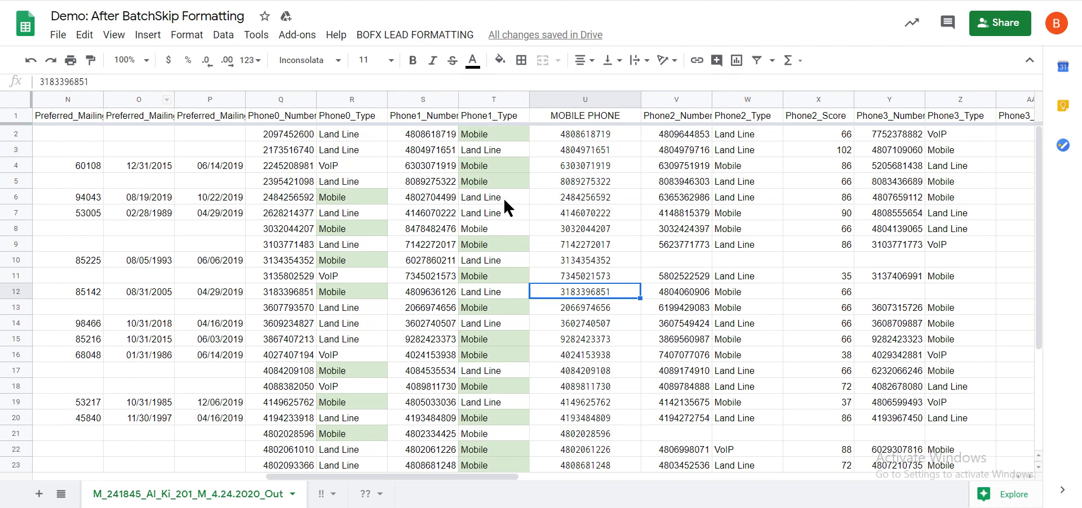
{"action": "left_click", "coordinate": [586, 230]}
{"action": "left_click", "coordinate": [594, 323]}
{"action": "left_click", "coordinate": [602, 418]}
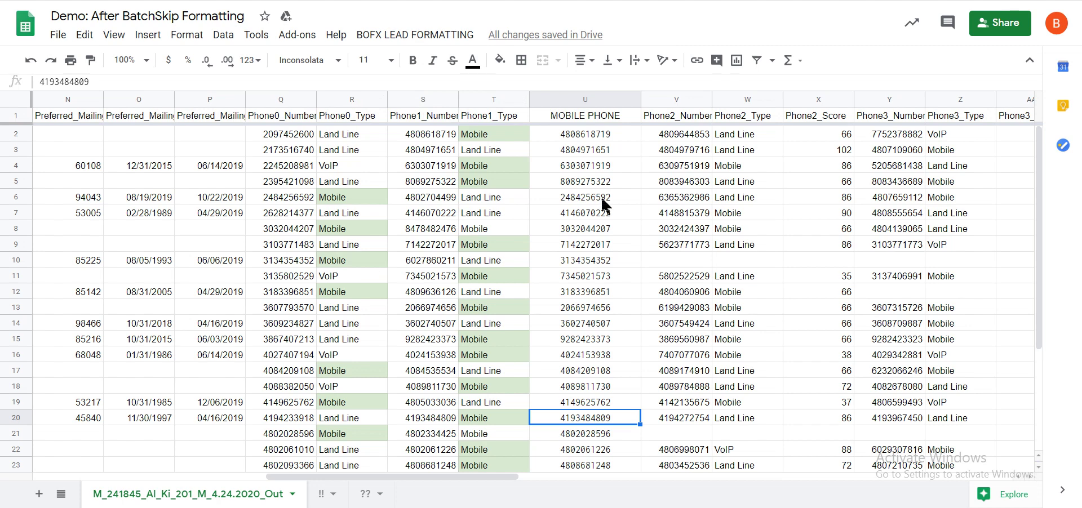
{"action": "scroll", "coordinate": [606, 217], "scroll_direction": "down", "scroll_amount": 3}
{"action": "scroll", "coordinate": [618, 225], "scroll_direction": "up", "scroll_amount": 3}
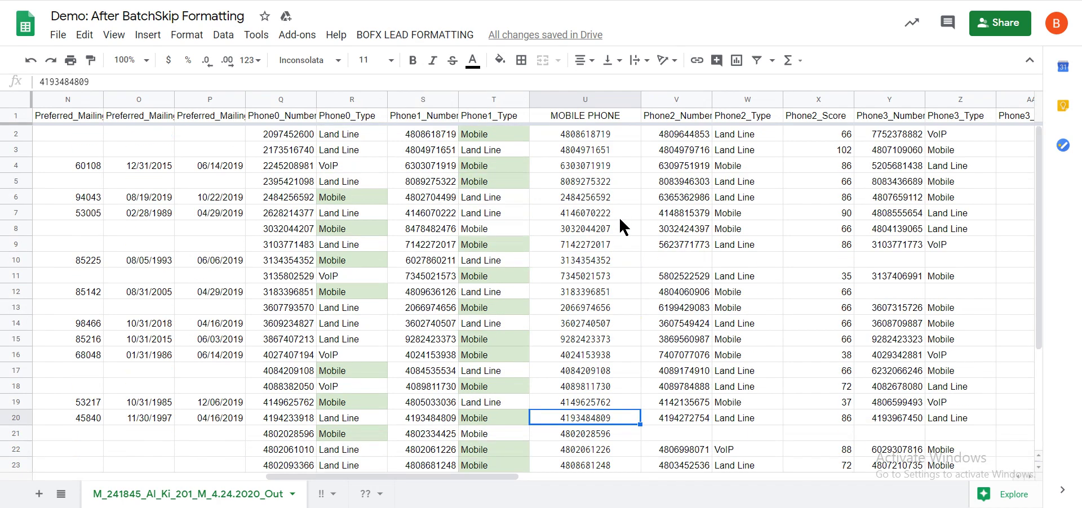